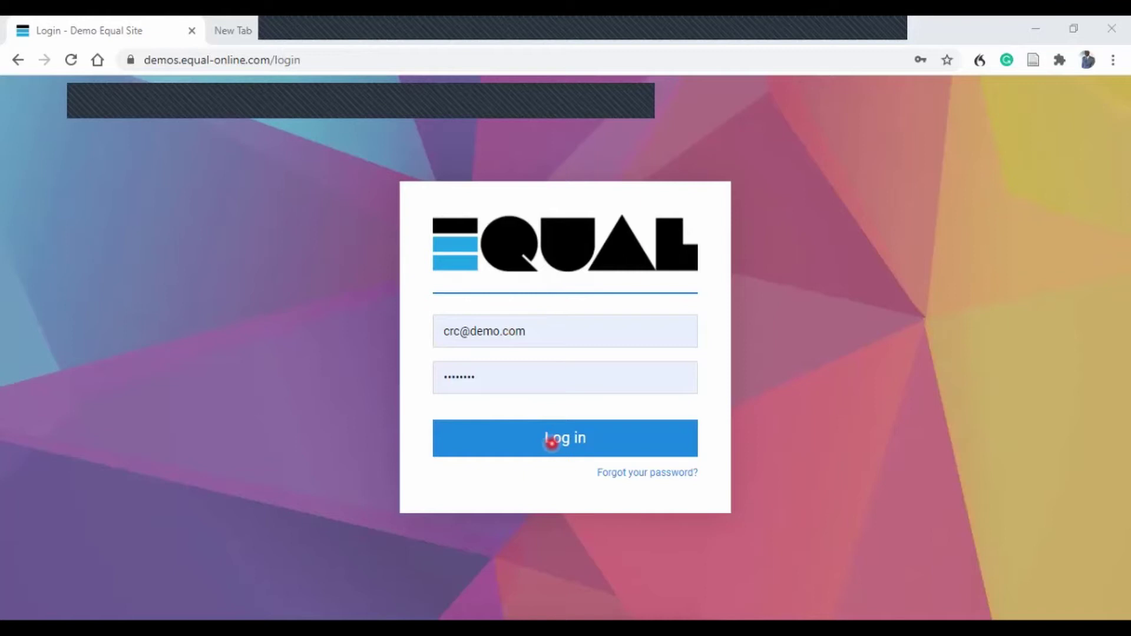
# Log in to the demo site with the prefilled credentials and look over the current courses on the home page
pyautogui.click(552, 442)
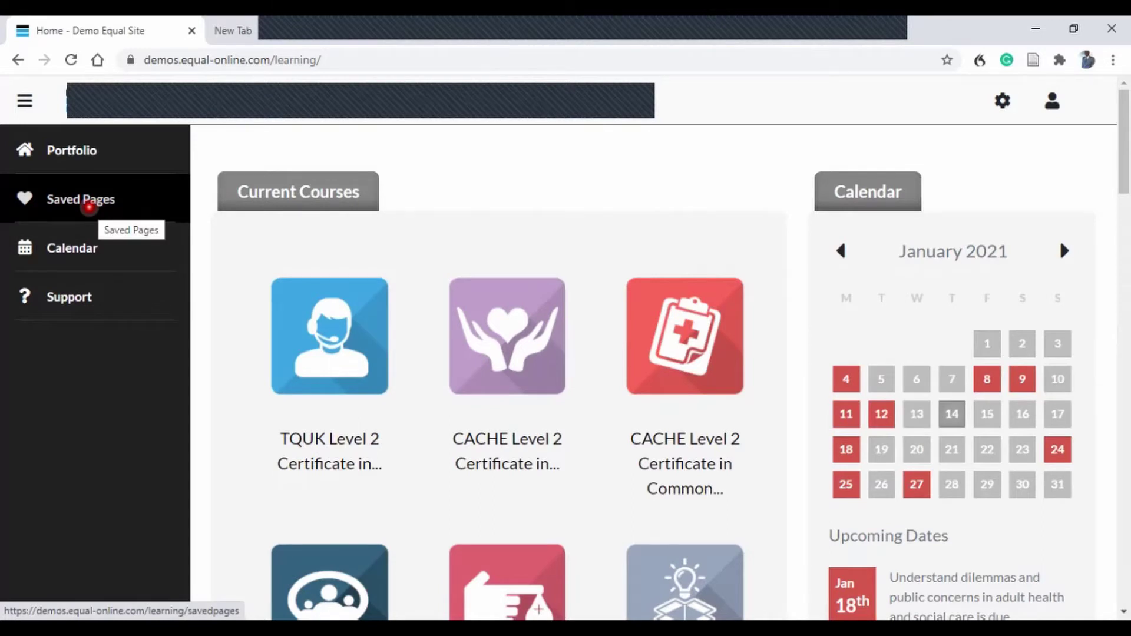
pyautogui.click(51, 248)
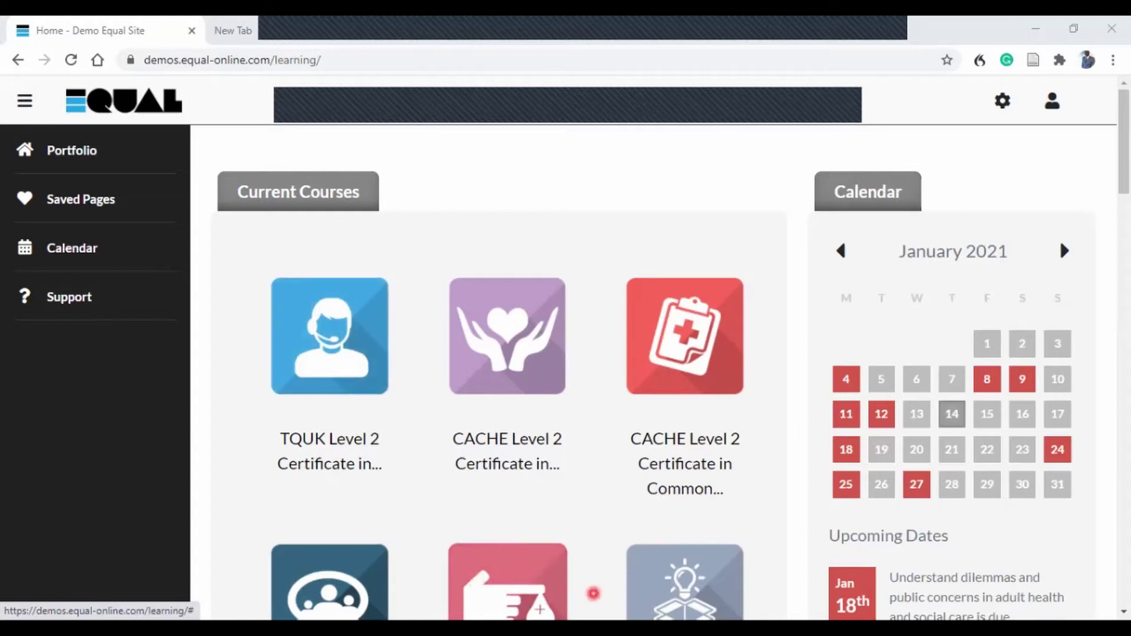
pyautogui.scroll(-1, 497, 470)
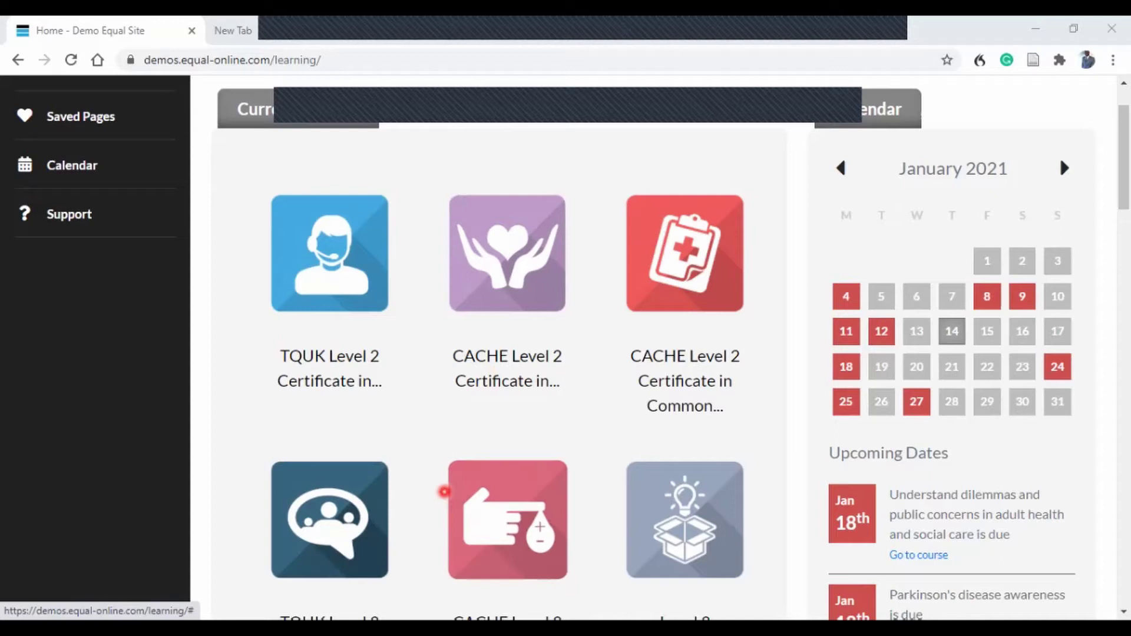
pyautogui.scroll(-1, 435, 495)
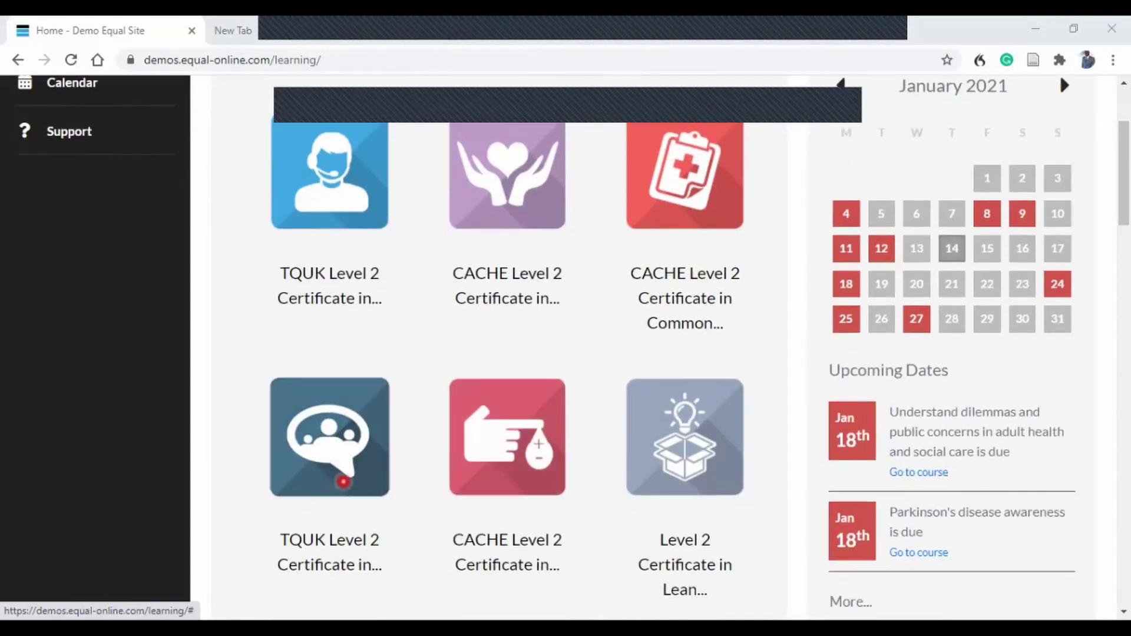
pyautogui.scroll(2, 601, 442)
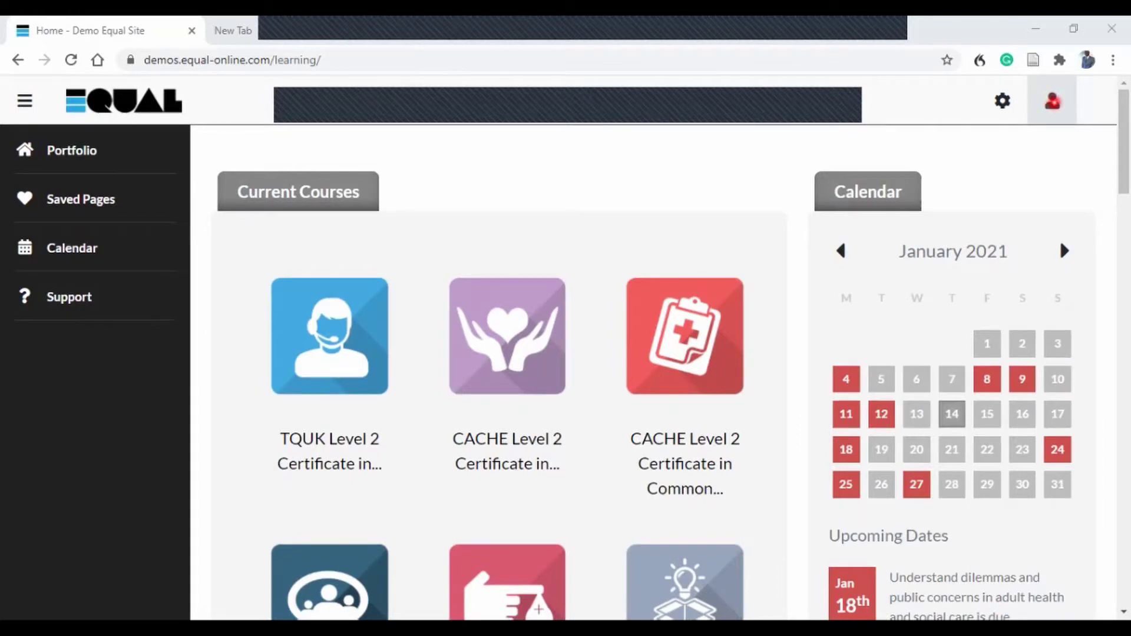
# View the account's change-details page with its password form and return to the portfolio
pyautogui.click(1054, 103)
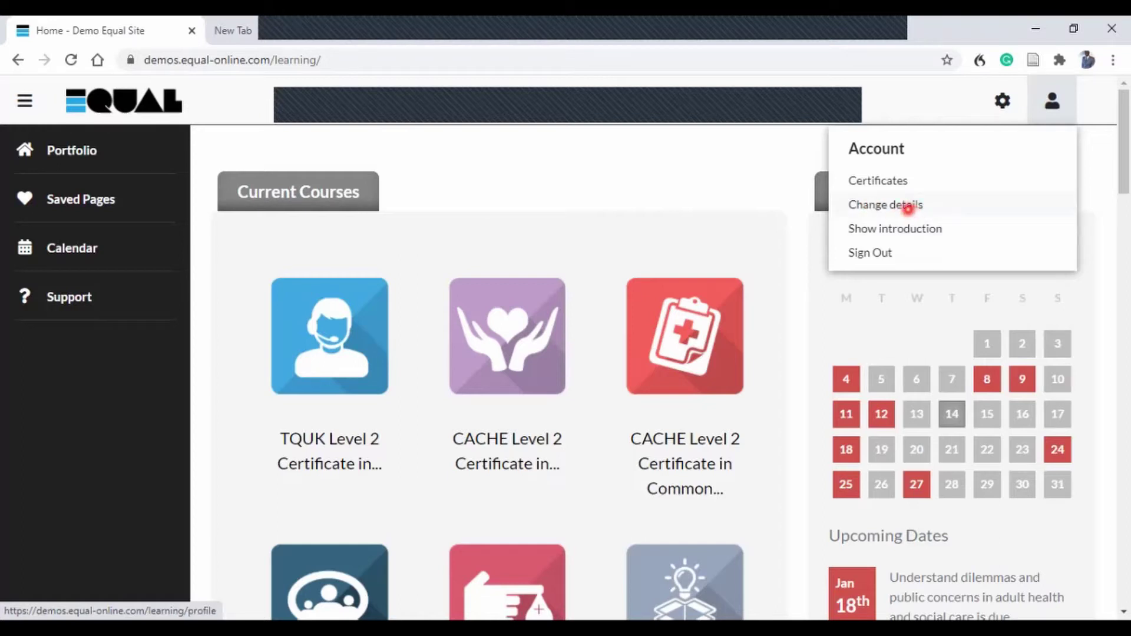
pyautogui.click(906, 205)
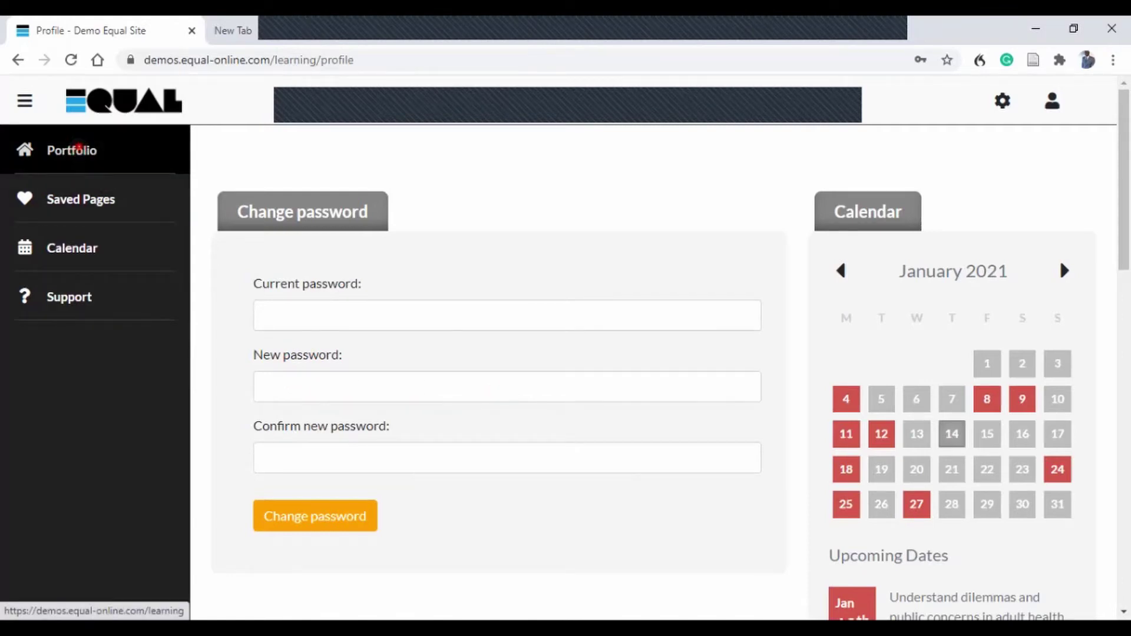
pyautogui.click(79, 148)
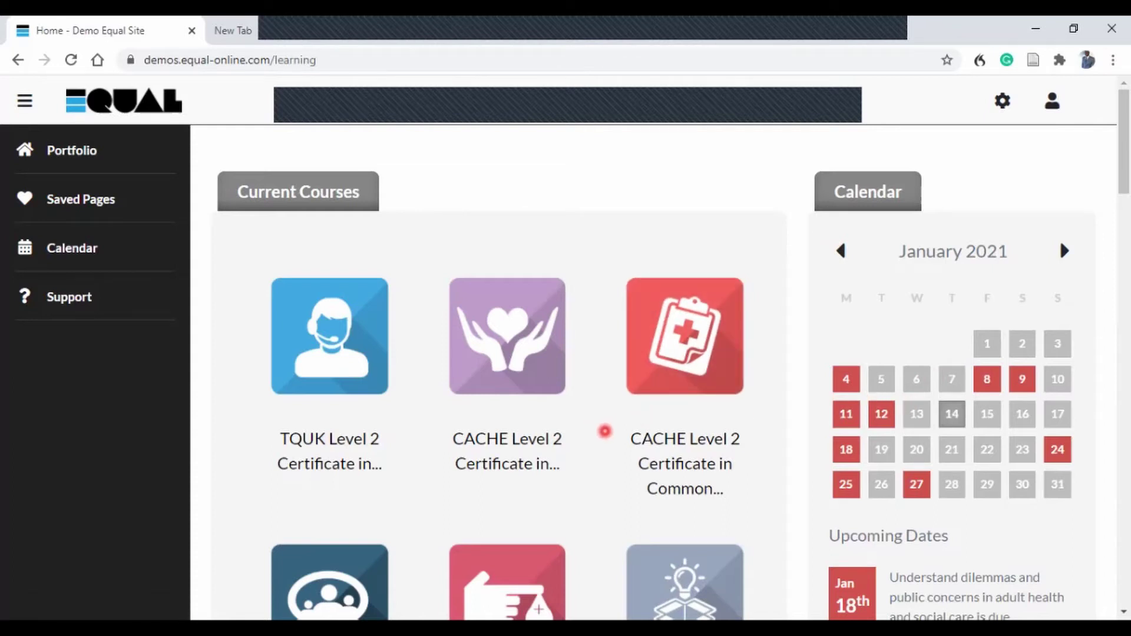
# Open the TQUK Level 2 Certificate in Principles of Team Leading course from the current courses
pyautogui.scroll(-4, 581, 467)
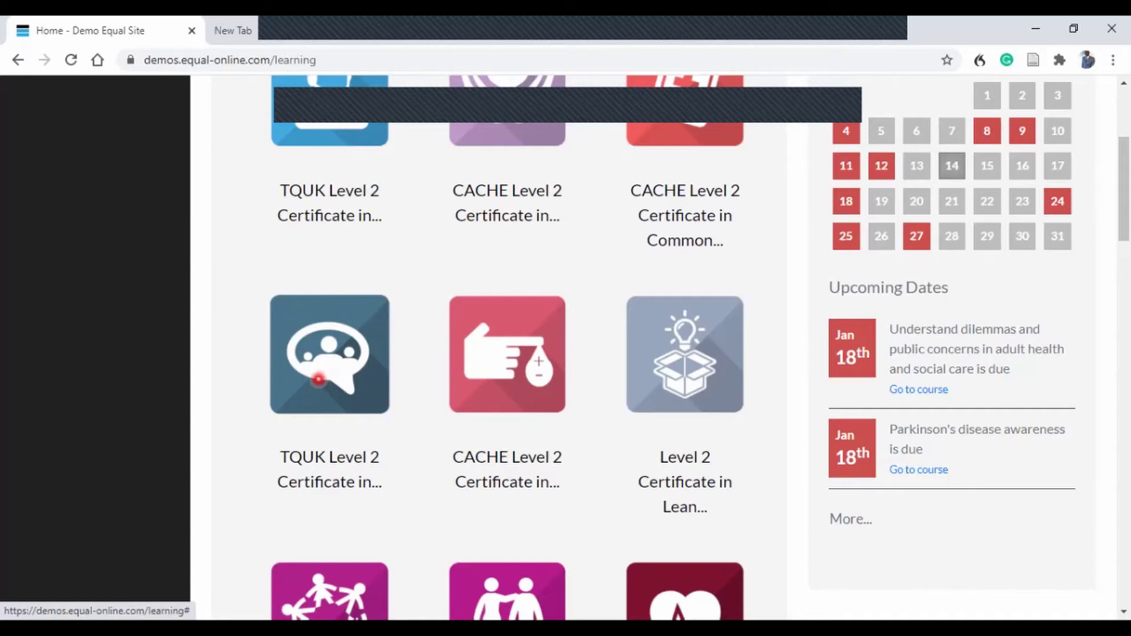
pyautogui.click(313, 378)
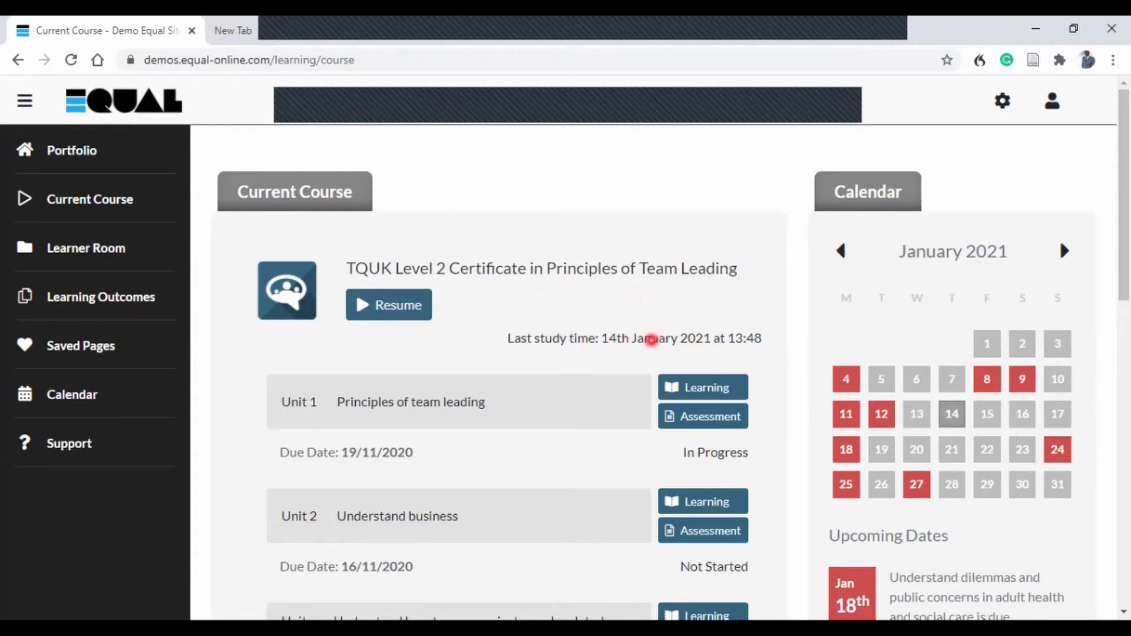
# Examine the course's unit list from Unit 1 to Unit 8, including each unit's due date and progress status
pyautogui.scroll(-2, 648, 341)
pyautogui.scroll(1, 551, 275)
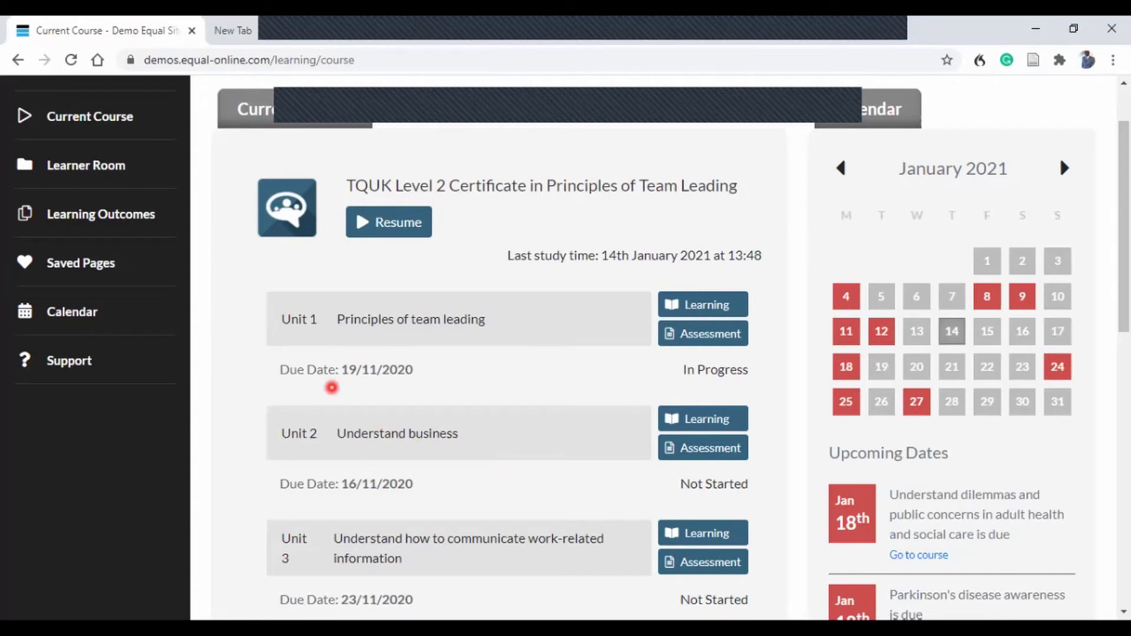
pyautogui.scroll(-3, 384, 507)
pyautogui.scroll(-2, 386, 401)
pyautogui.scroll(5, 392, 425)
pyautogui.scroll(-5, 392, 406)
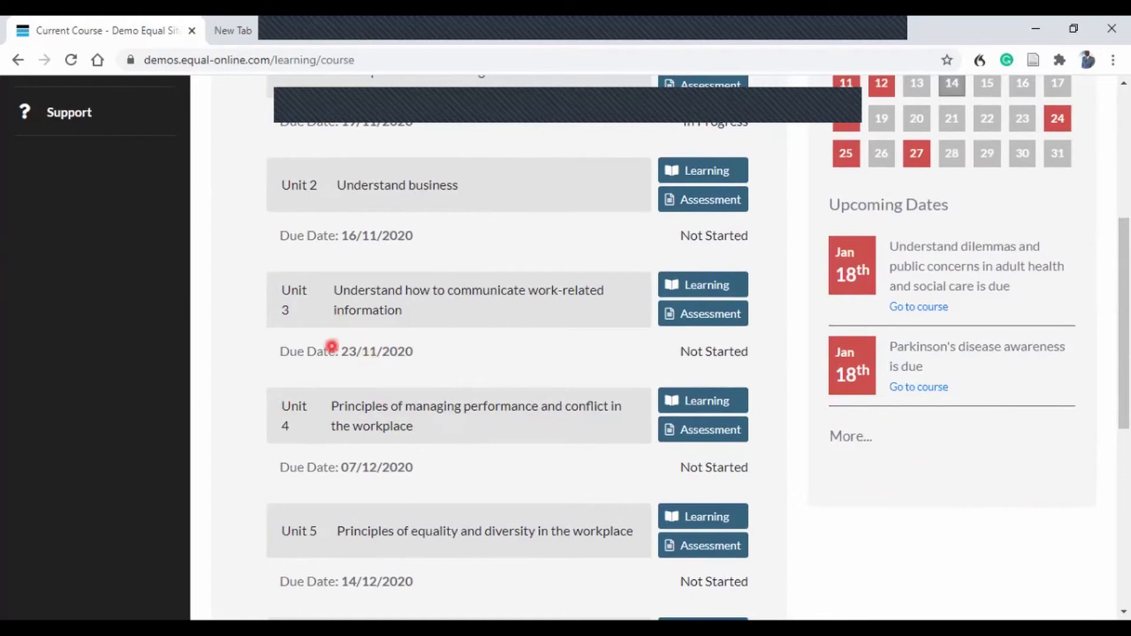
pyautogui.scroll(-7, 331, 354)
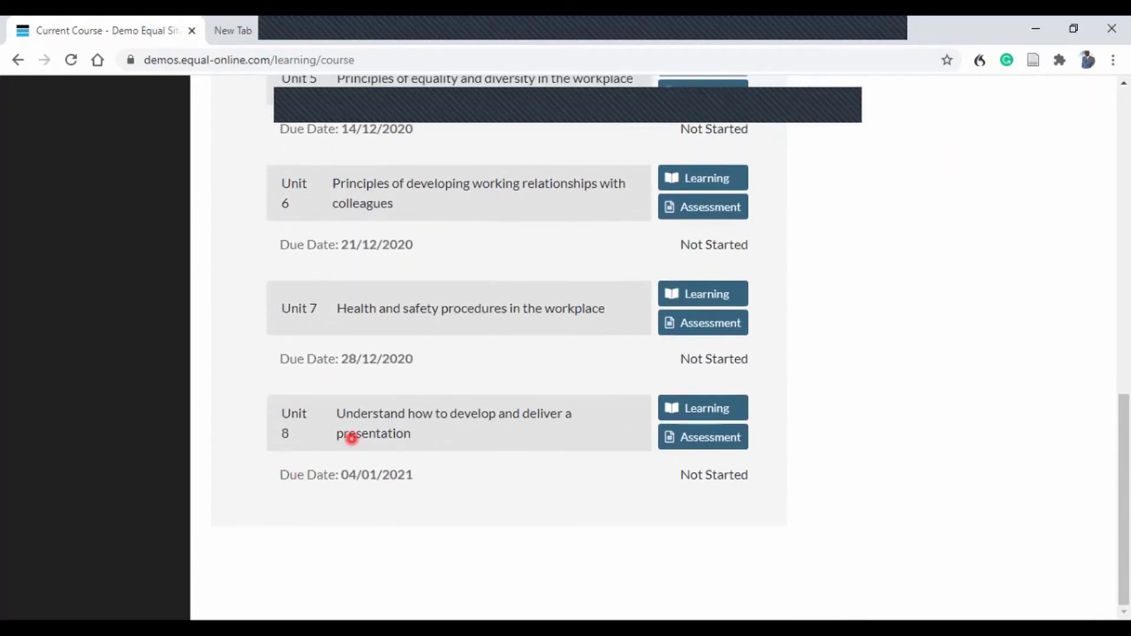
pyautogui.scroll(10, 464, 472)
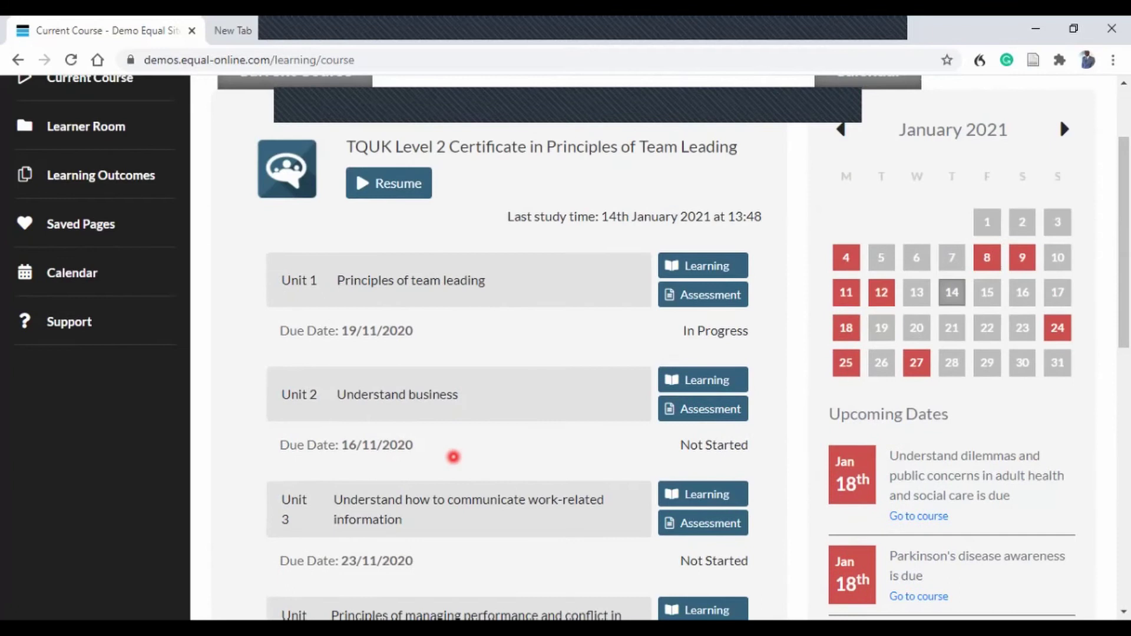
pyautogui.scroll(2, 453, 459)
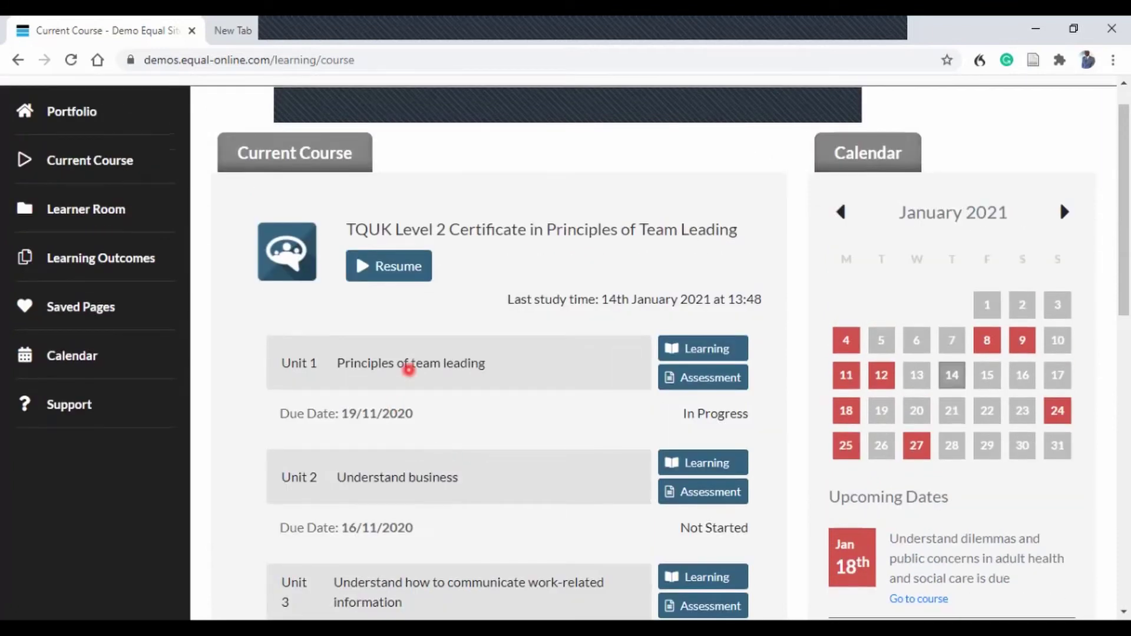
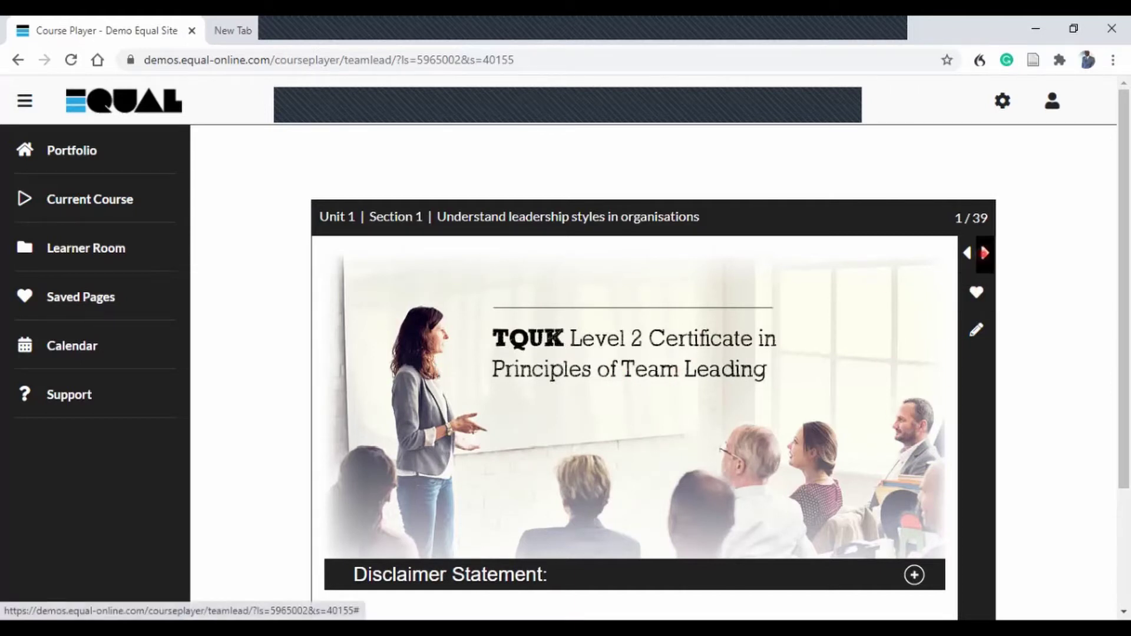
# Advance the Unit 1, Section 1 learning material to page 3, Key Skill Activities
pyautogui.click(984, 253)
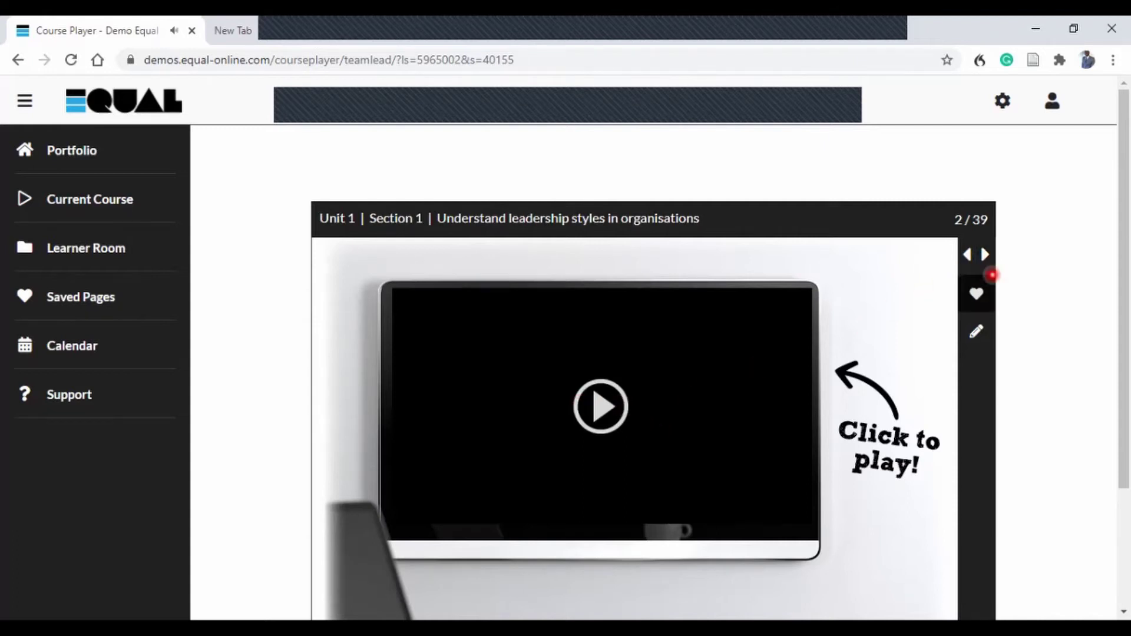
pyautogui.click(985, 254)
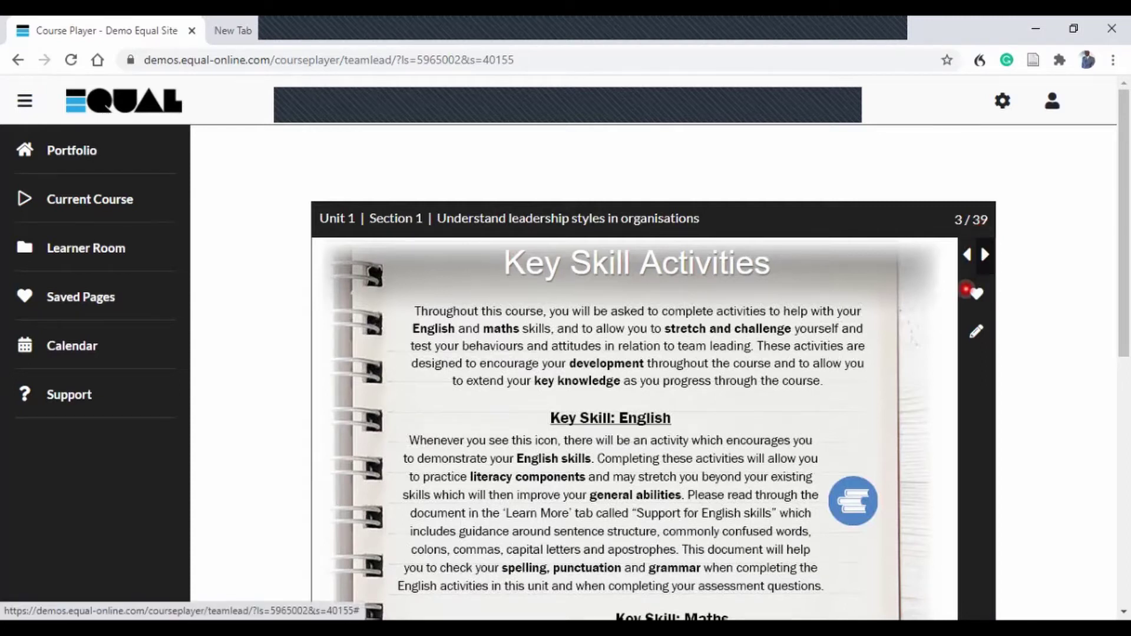
pyautogui.scroll(-1, 934, 371)
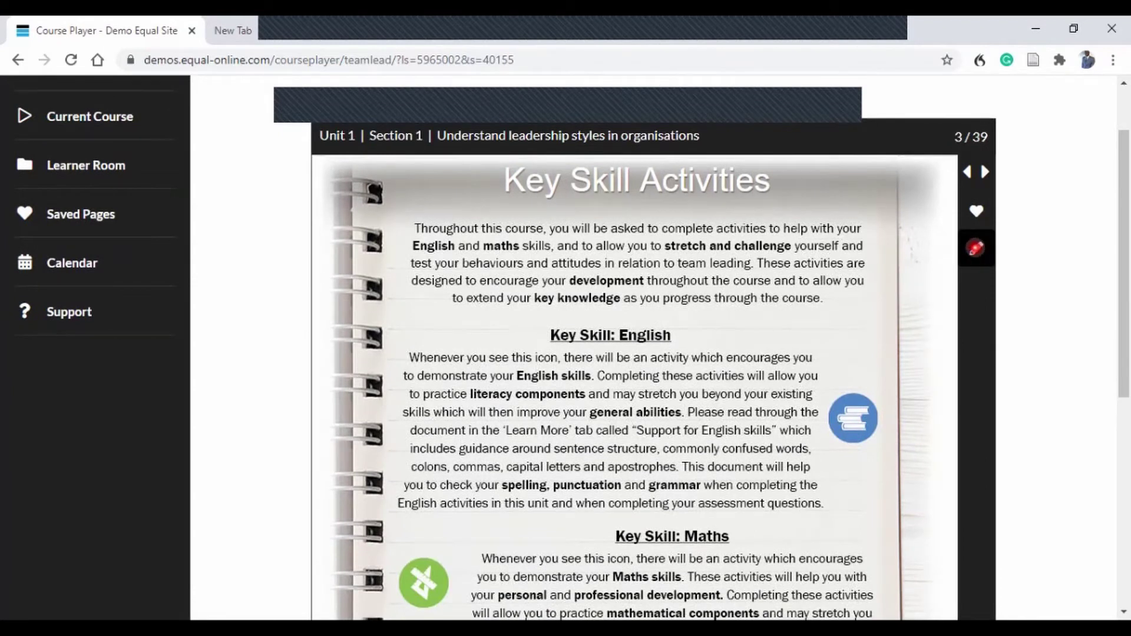
# Add the note "Key skill activities" to the Key Skill Activities page
pyautogui.click(975, 248)
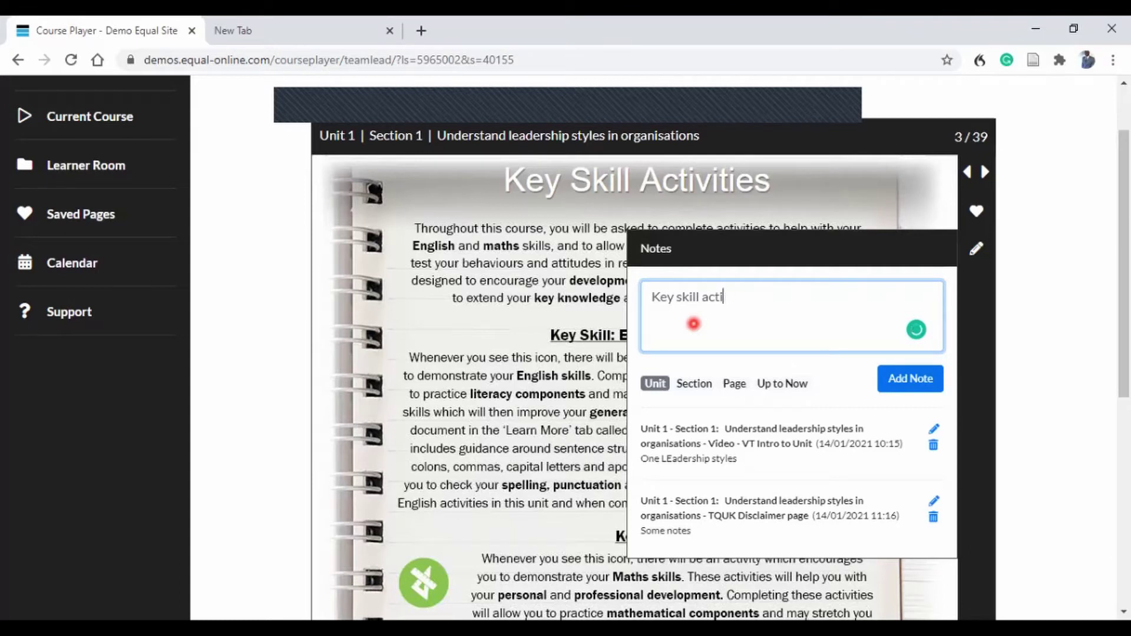
pyautogui.write('vities')
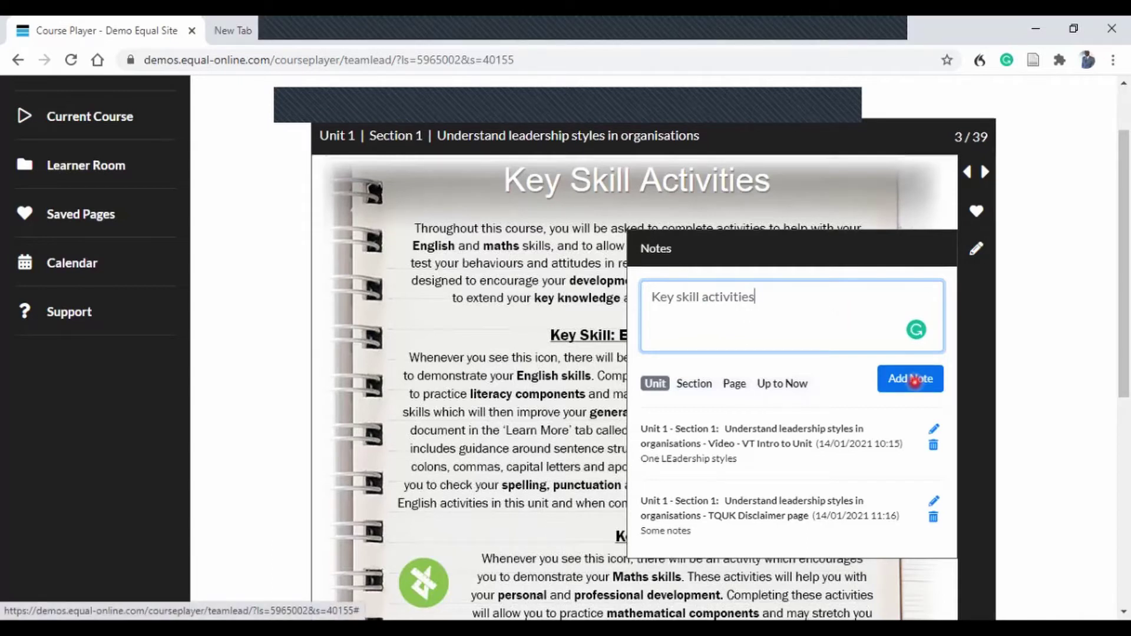
pyautogui.click(913, 381)
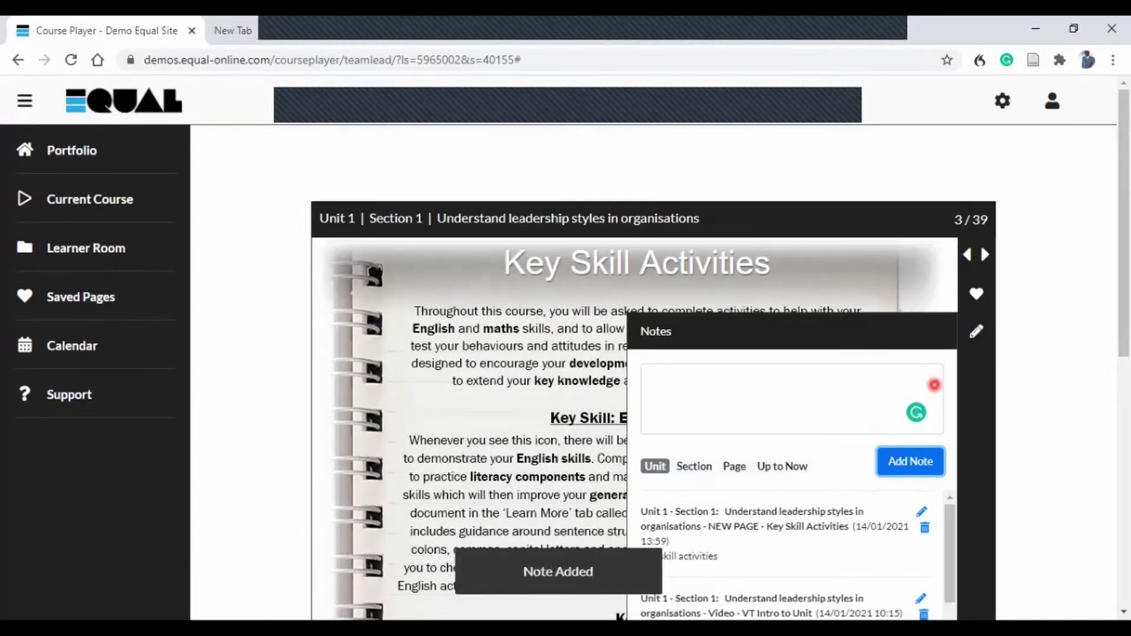
# Look through the unit's notes, then reopen the "Key skill activities" note for editing, save it and close the notes
pyautogui.scroll(-3, 822, 453)
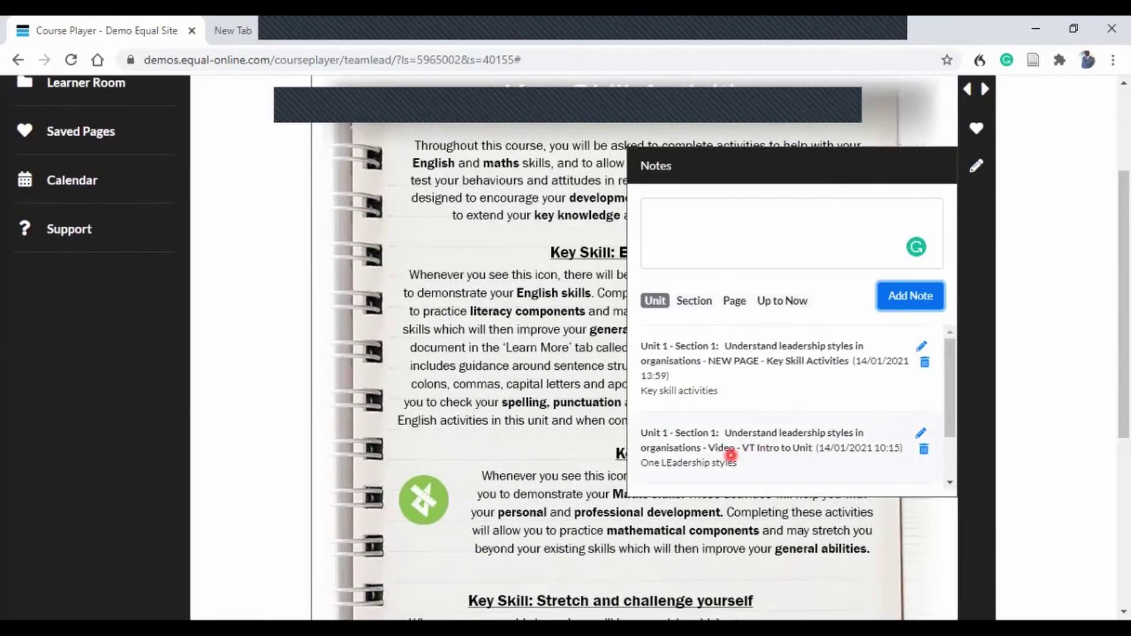
pyautogui.scroll(-2, 757, 393)
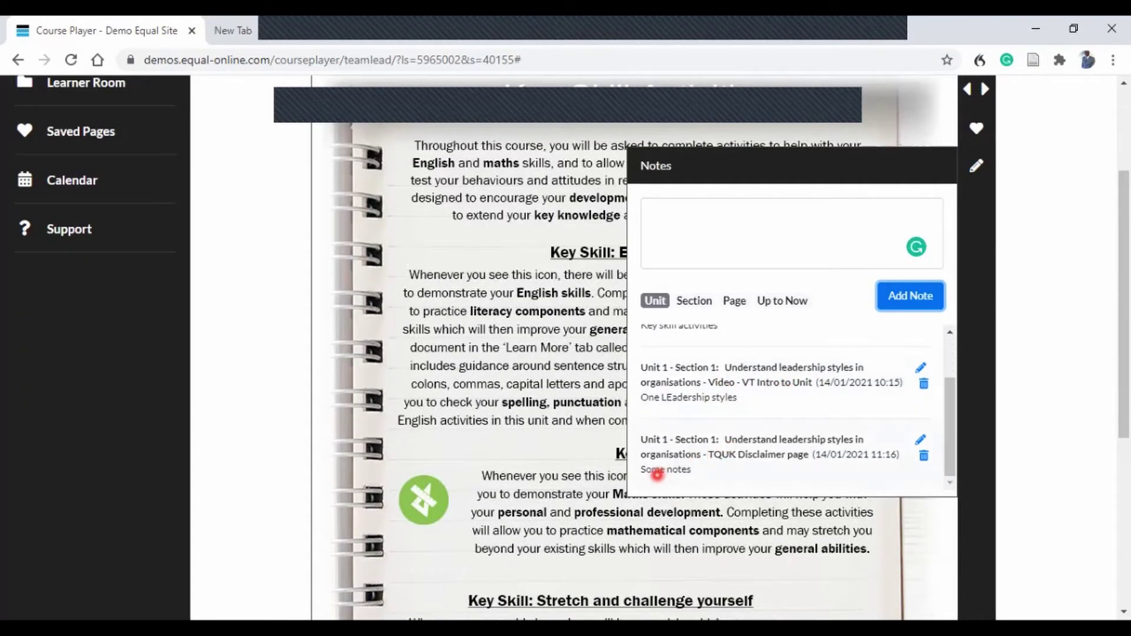
pyautogui.scroll(2, 668, 388)
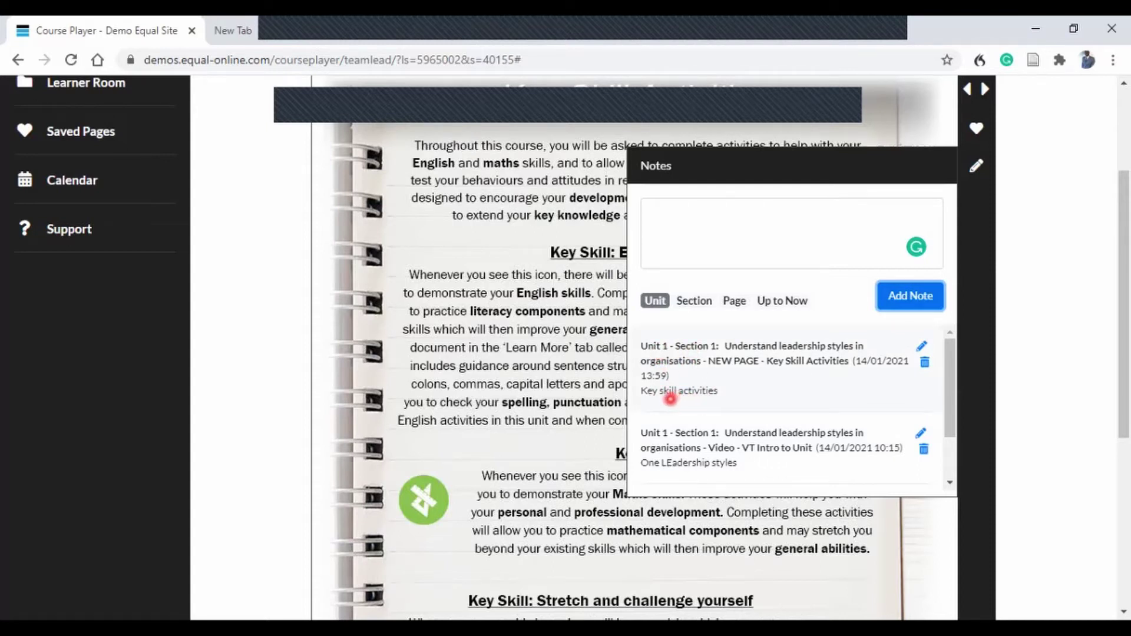
pyautogui.click(921, 347)
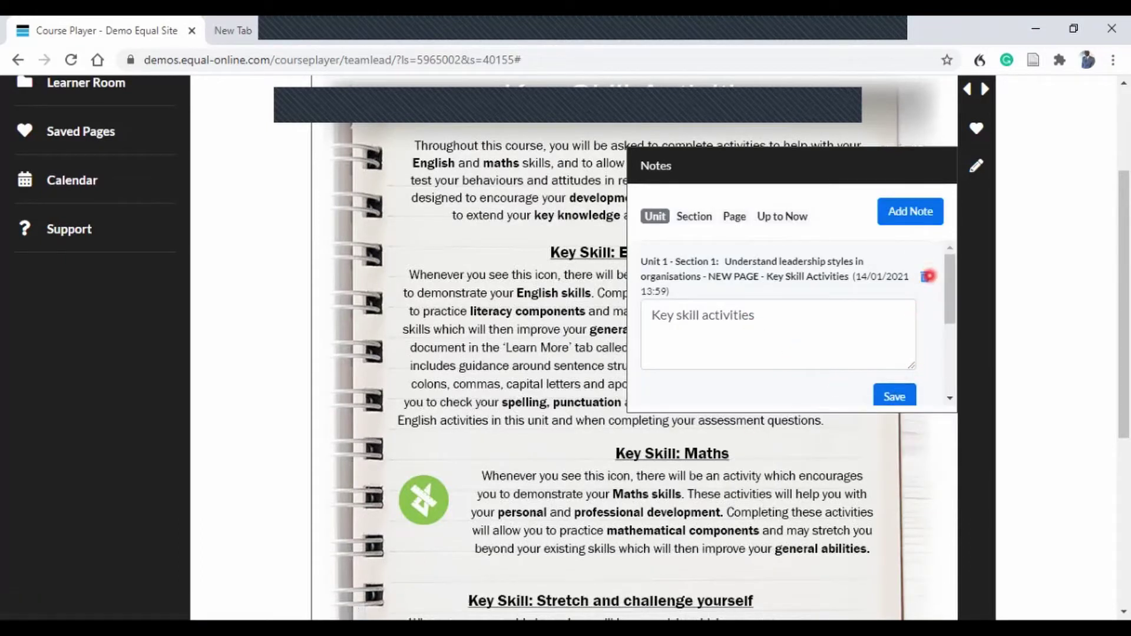
pyautogui.click(895, 394)
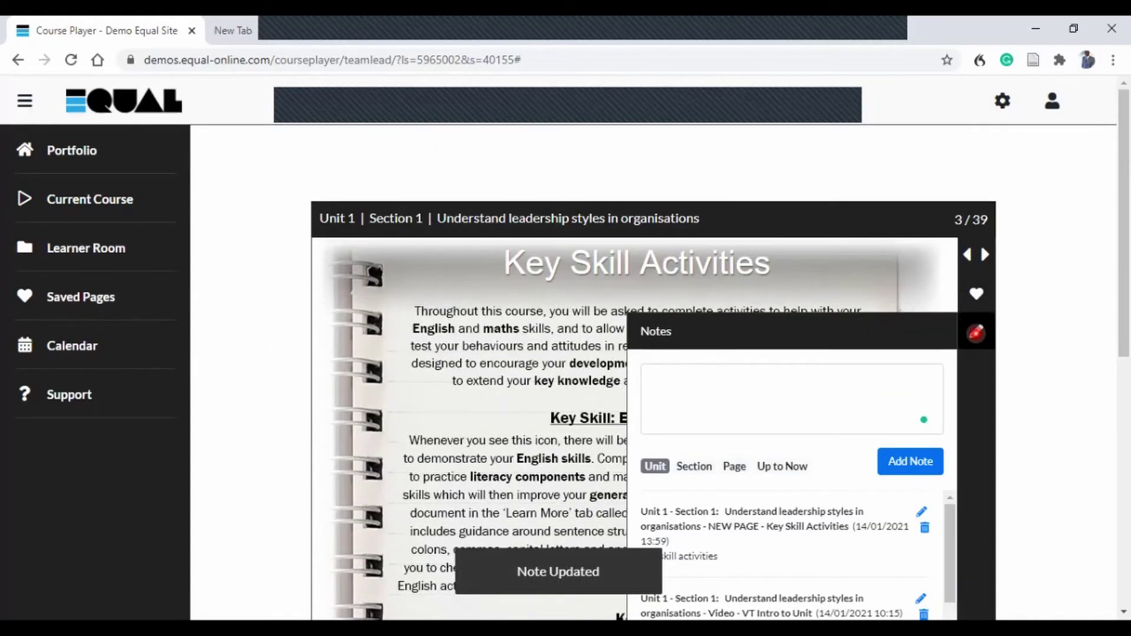
pyautogui.click(975, 333)
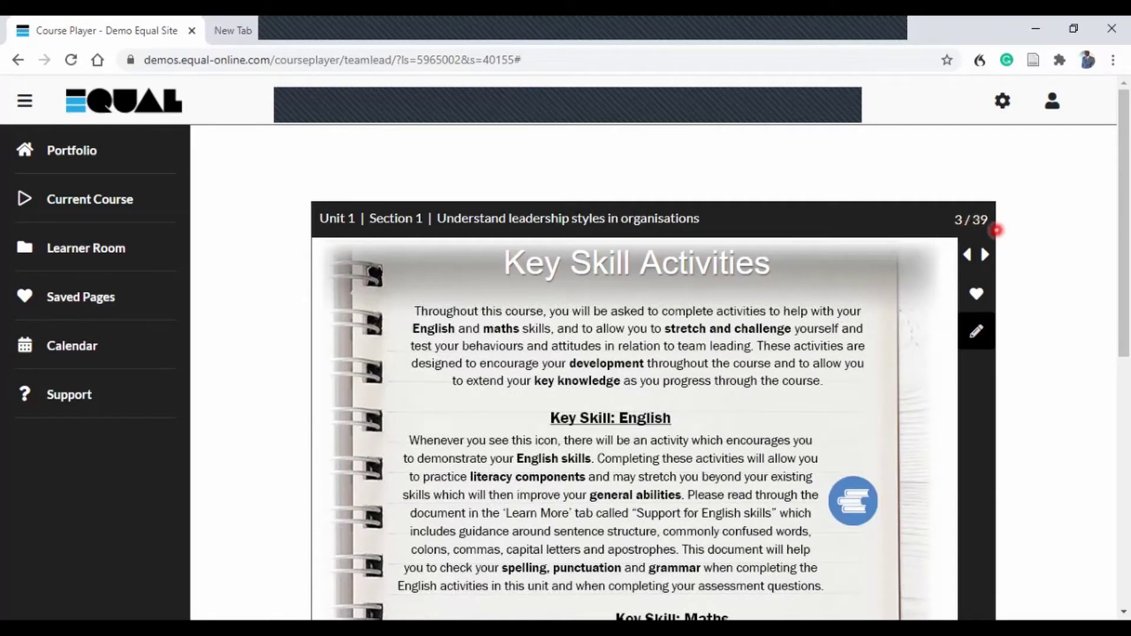
# Go through the Key Skill Activities page to its end and exit the course player to Unit 1's section list
pyautogui.scroll(-3, 976, 227)
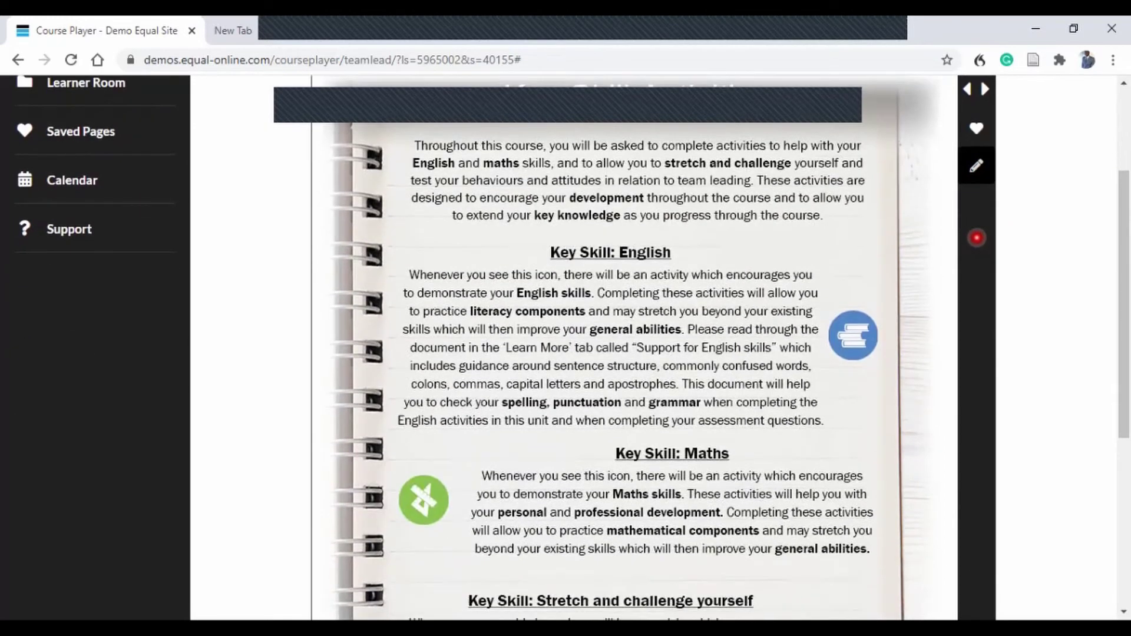
pyautogui.scroll(3, 961, 244)
pyautogui.scroll(-6, 961, 247)
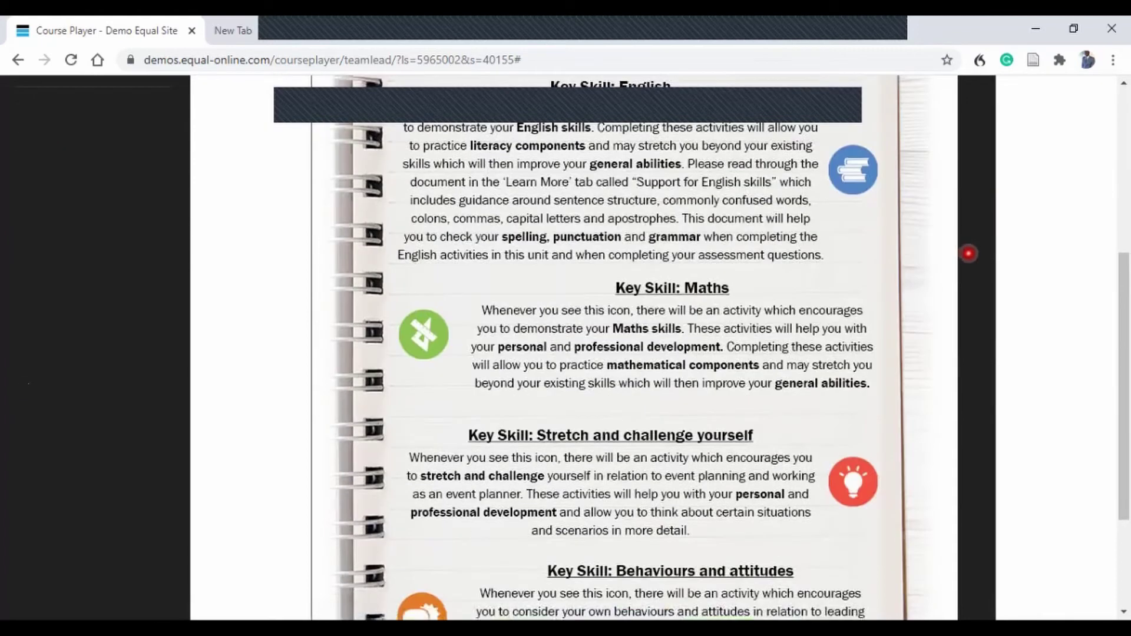
pyautogui.scroll(-3, 966, 259)
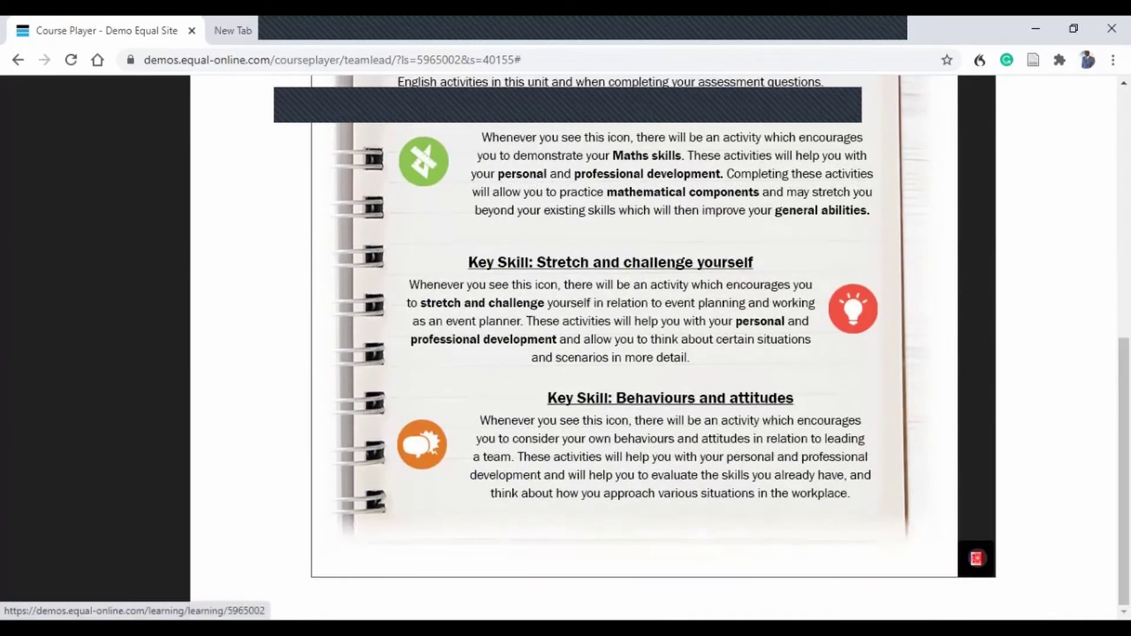
pyautogui.click(976, 558)
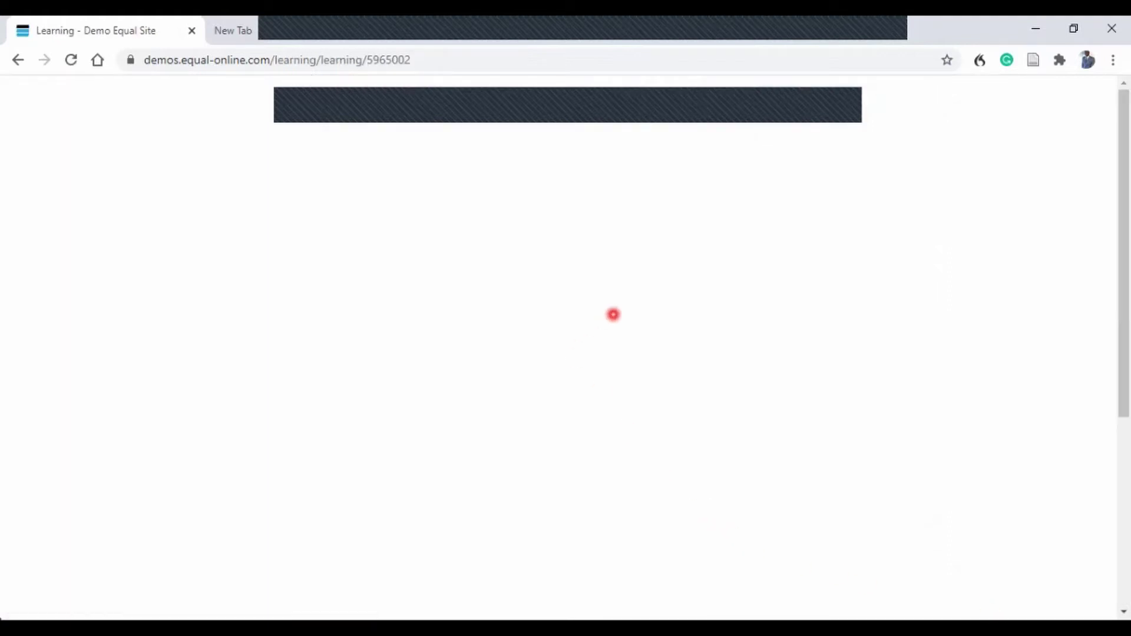
# Look over Unit 1's learning sections and return to the current course's list of units
pyautogui.scroll(-2, 636, 309)
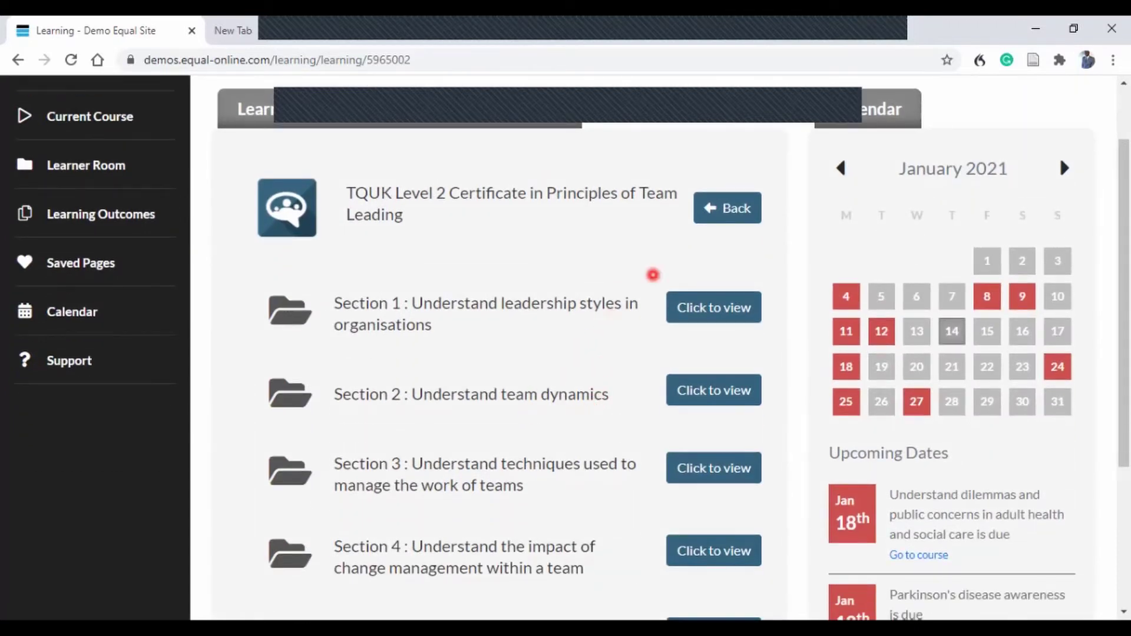
pyautogui.click(719, 210)
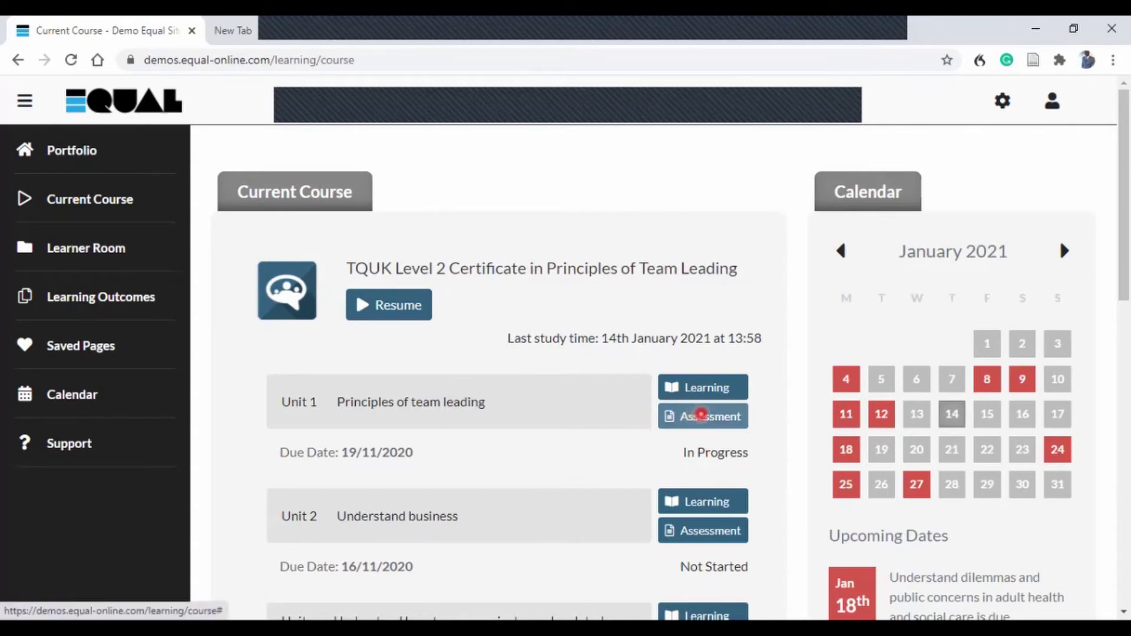
pyautogui.scroll(-3, 710, 412)
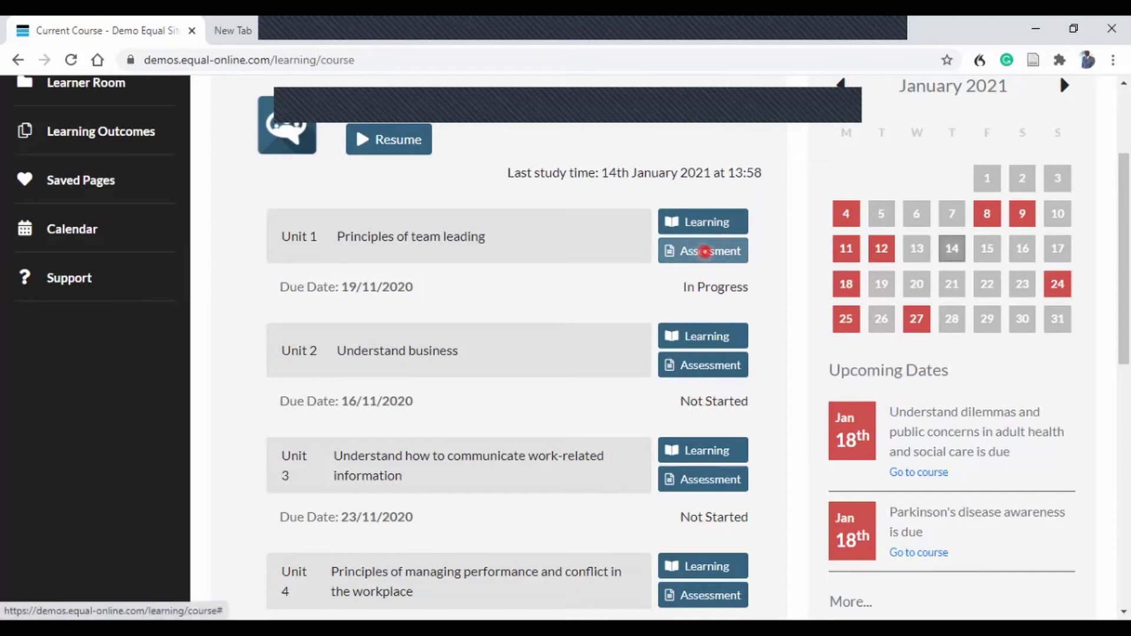
# Open Unit 1's assessment, look over its sections and open the questions for Section 1, Understand leadership styles in organisations
pyautogui.click(708, 253)
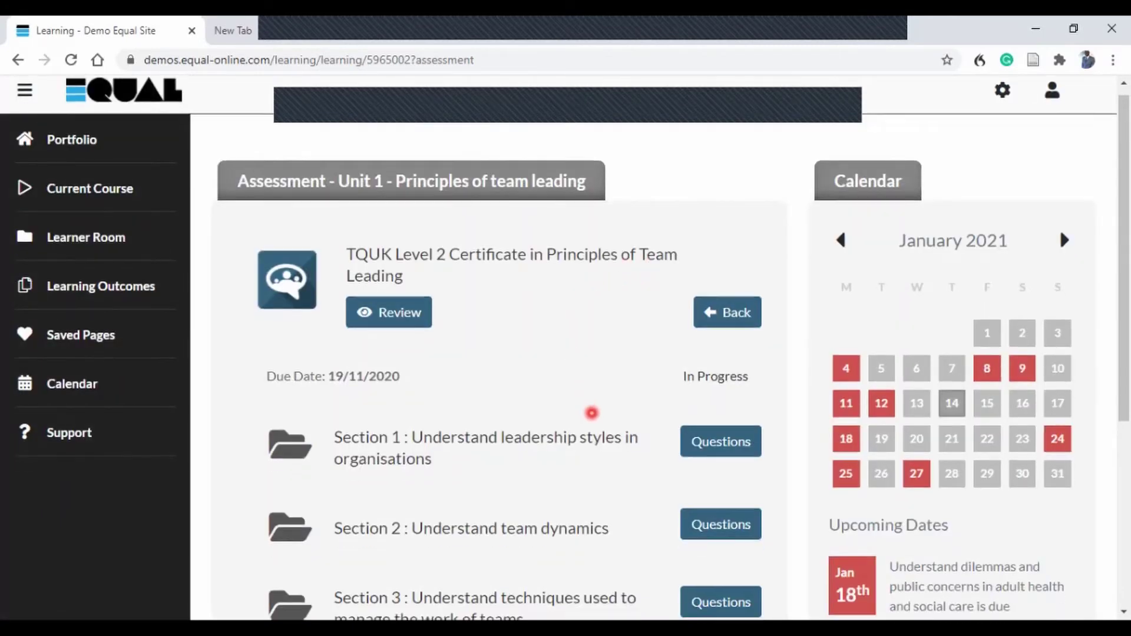
pyautogui.scroll(-5, 595, 410)
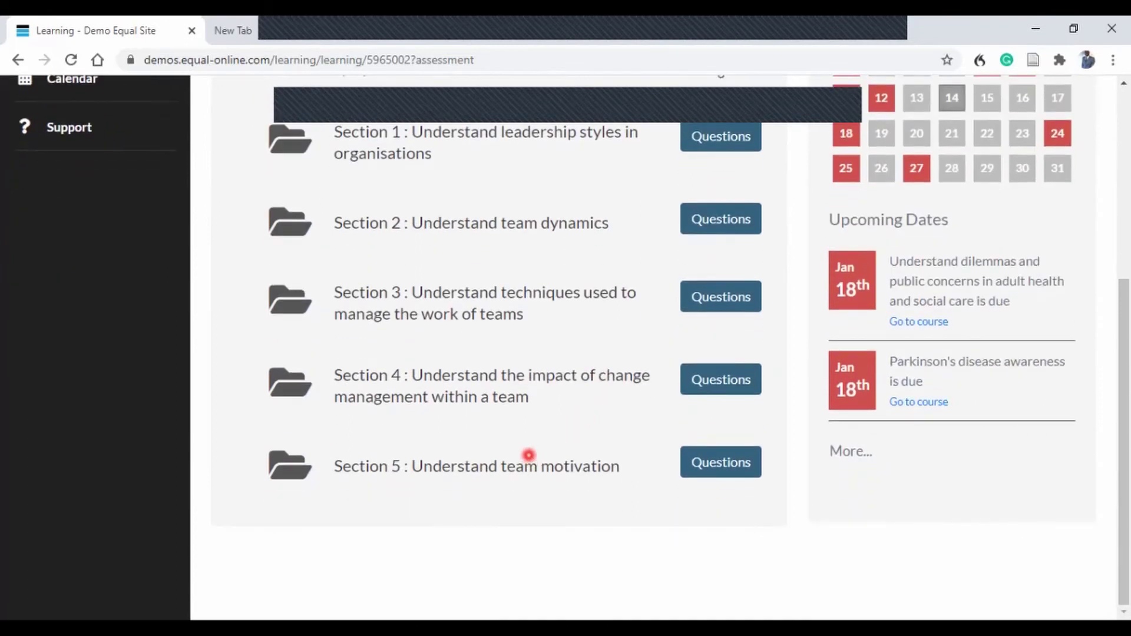
pyautogui.scroll(4, 520, 422)
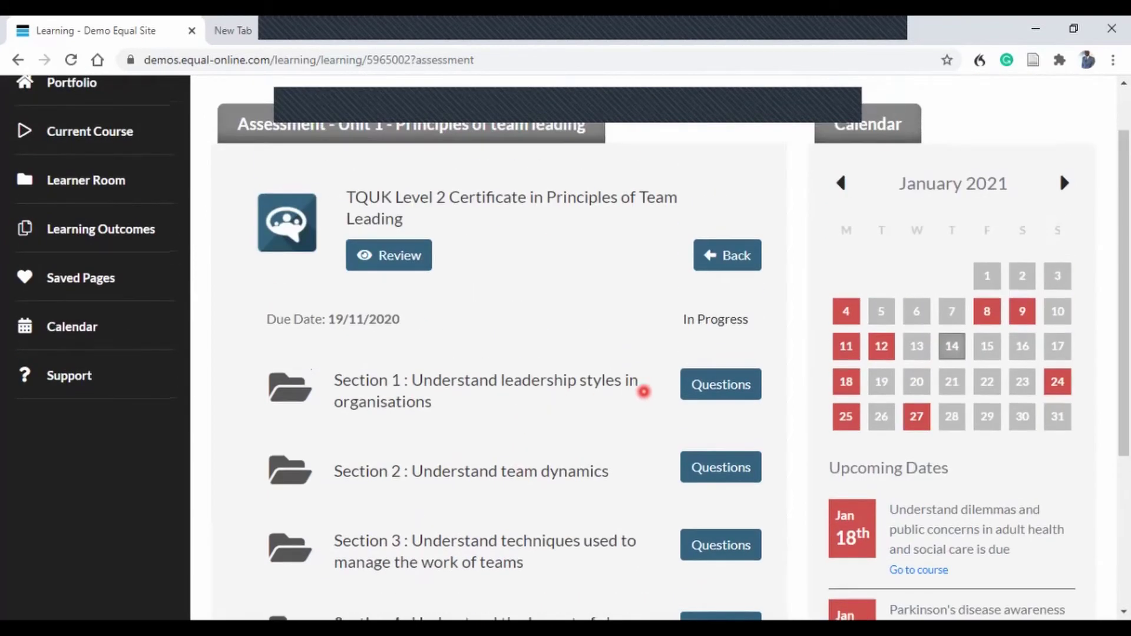
pyautogui.click(720, 386)
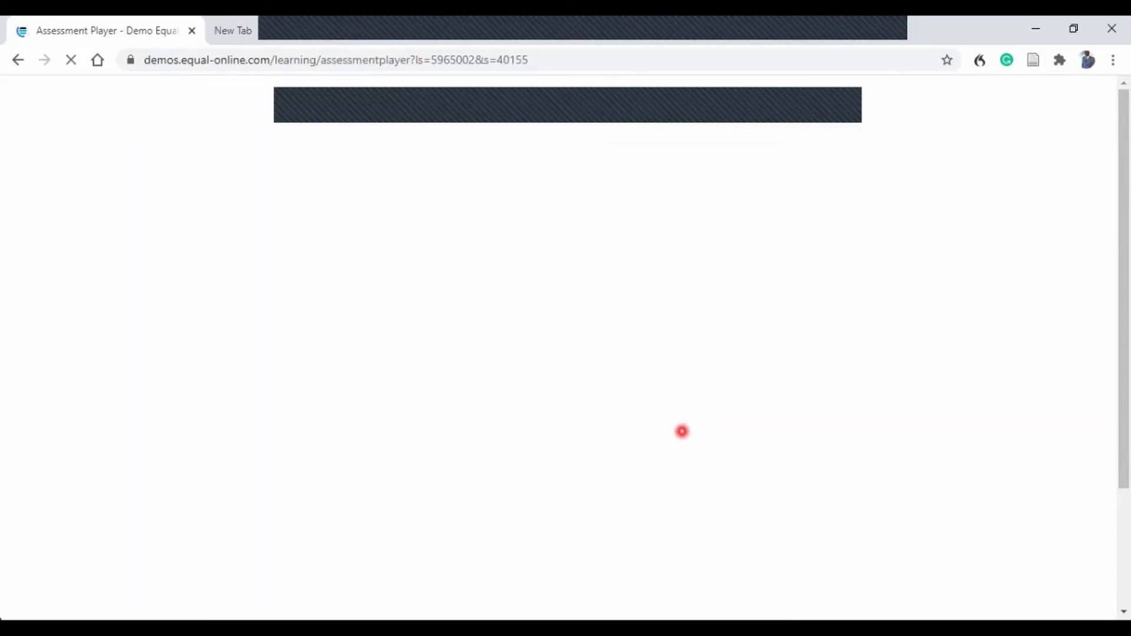
# Clear the existing answer to Q1 on the characteristics of effective leaders
pyautogui.scroll(-3, 681, 430)
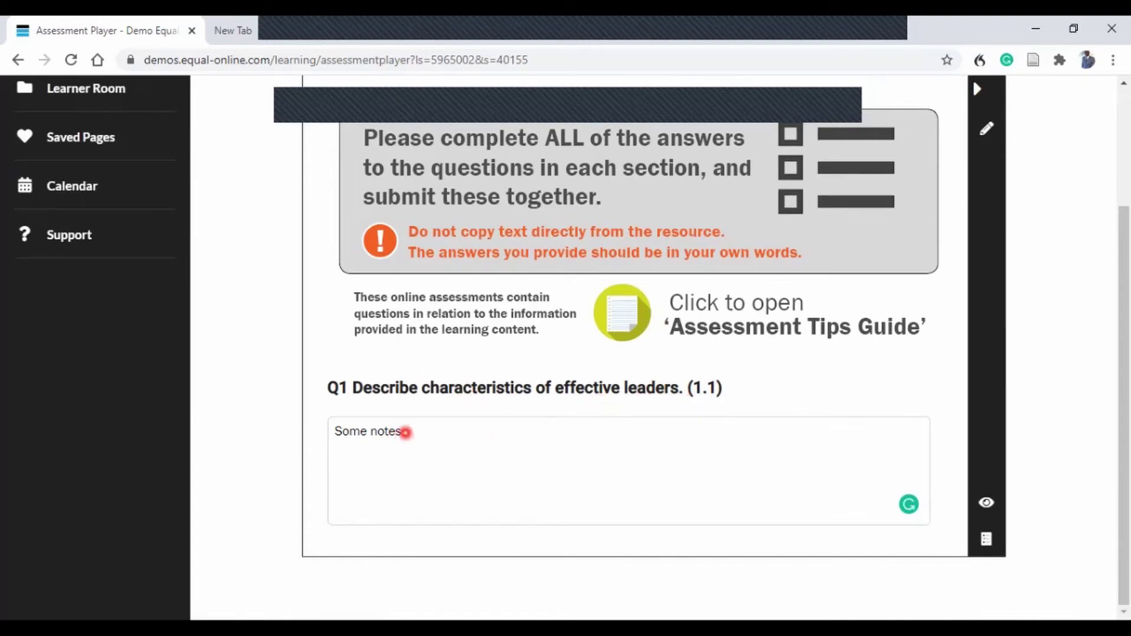
pyautogui.click(405, 431)
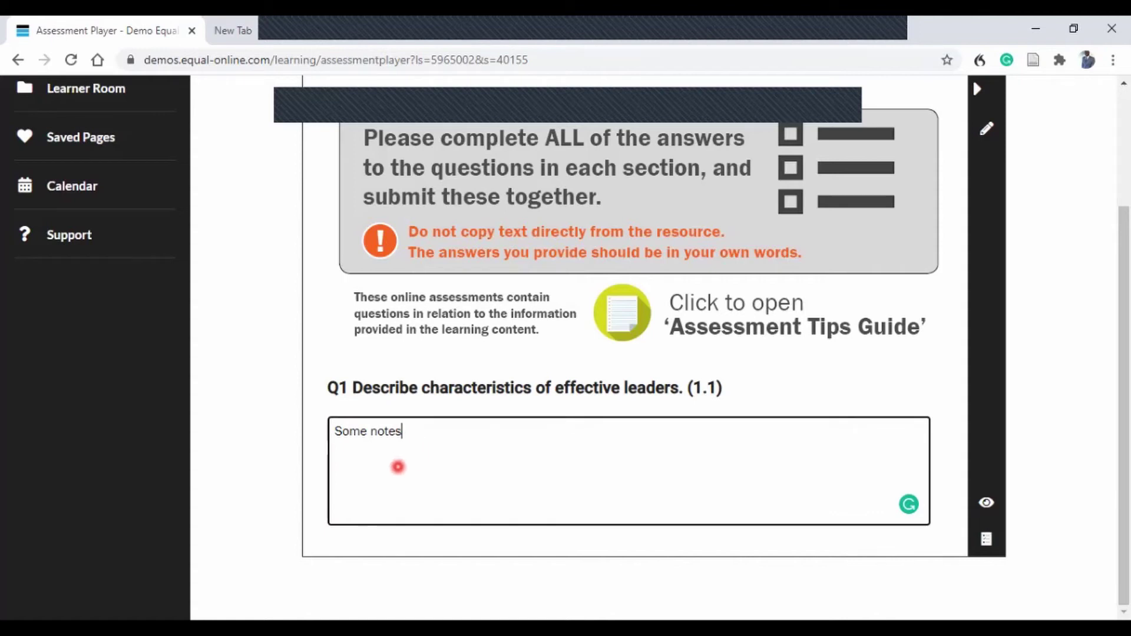
pyautogui.press('BackSpace')
pyautogui.press('BackSpace')
pyautogui.press('BackSpace')
pyautogui.press('BackSpace')
pyautogui.press('BackSpace')
pyautogui.press('BackSpace')
pyautogui.press('BackSpace')
pyautogui.press('BackSpace')
pyautogui.press('BackSpace')
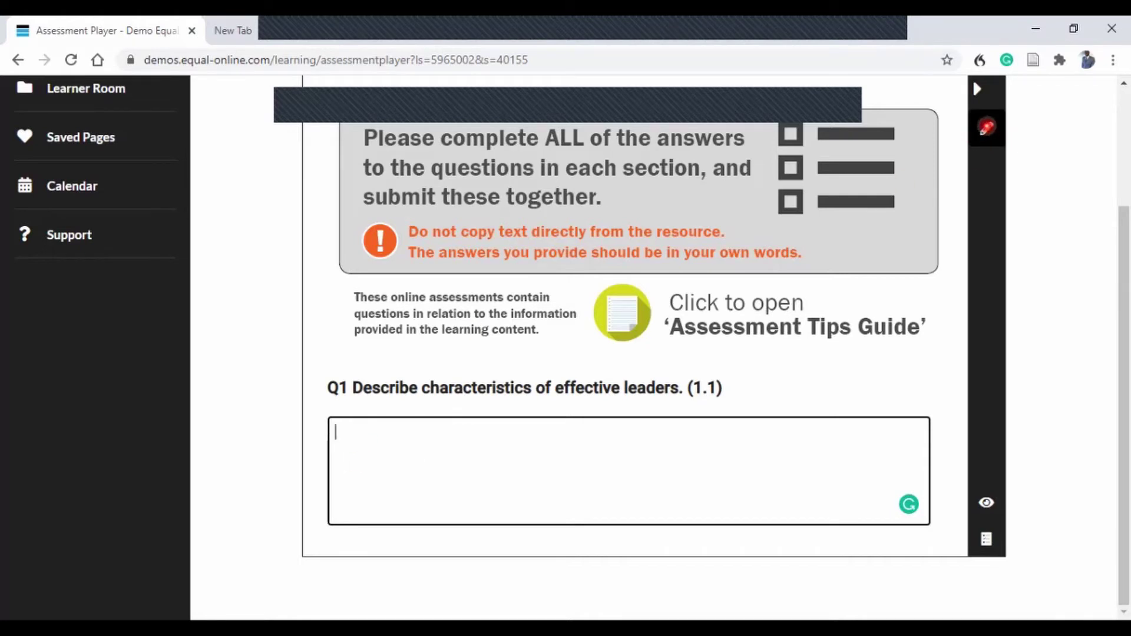
# Look through the unit's notes, open the "Key skill activities" note for editing and copy its text
pyautogui.click(987, 127)
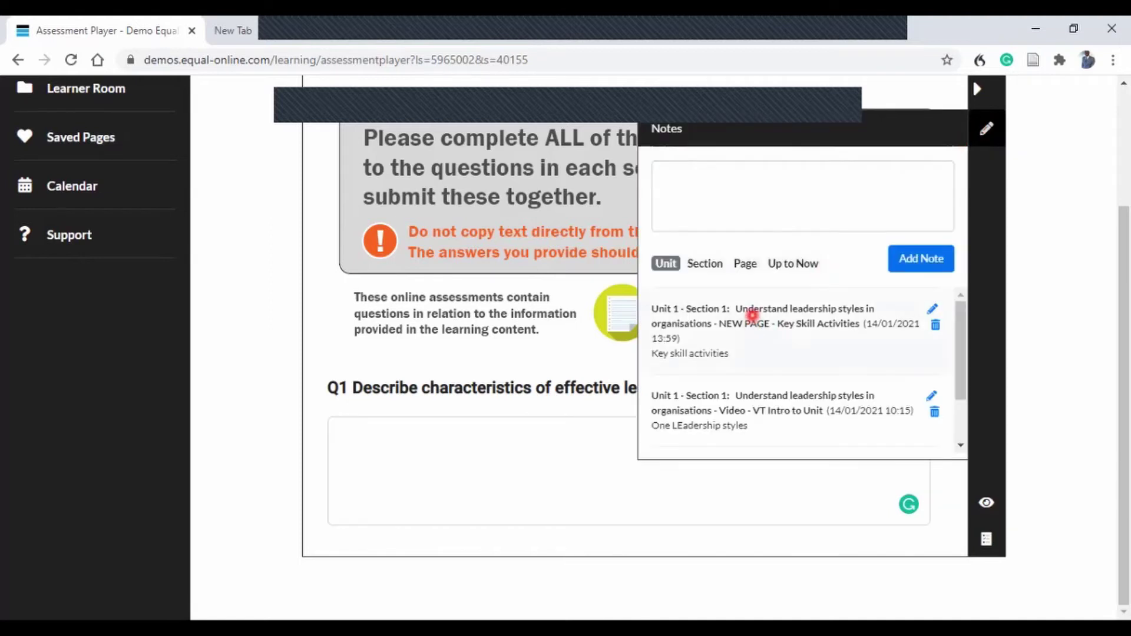
pyautogui.scroll(-1, 749, 297)
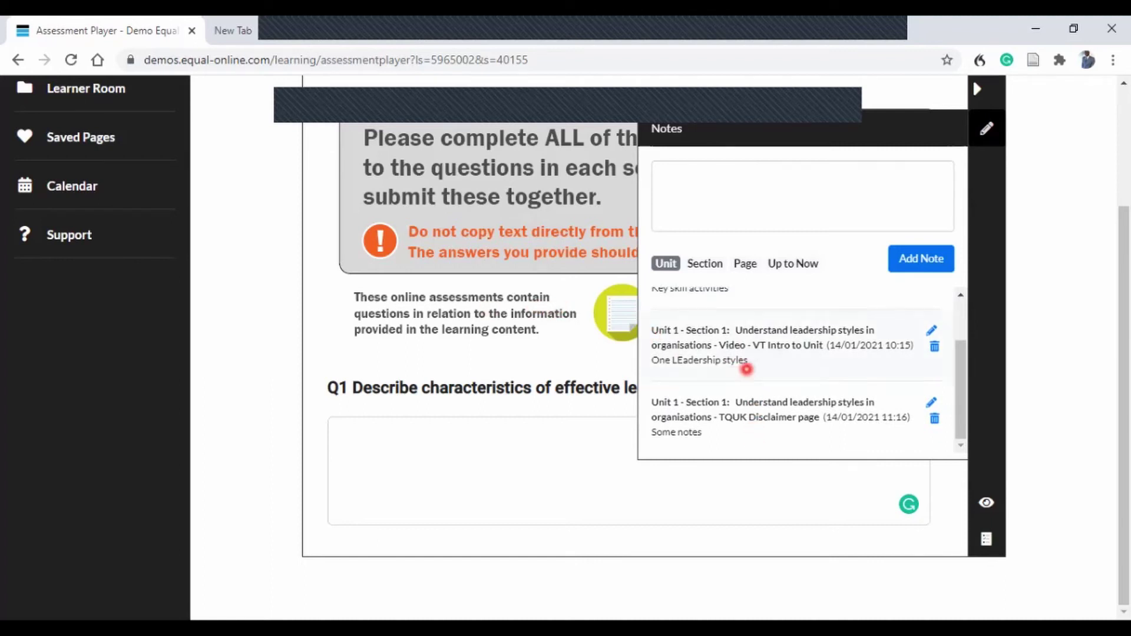
pyautogui.scroll(1, 744, 366)
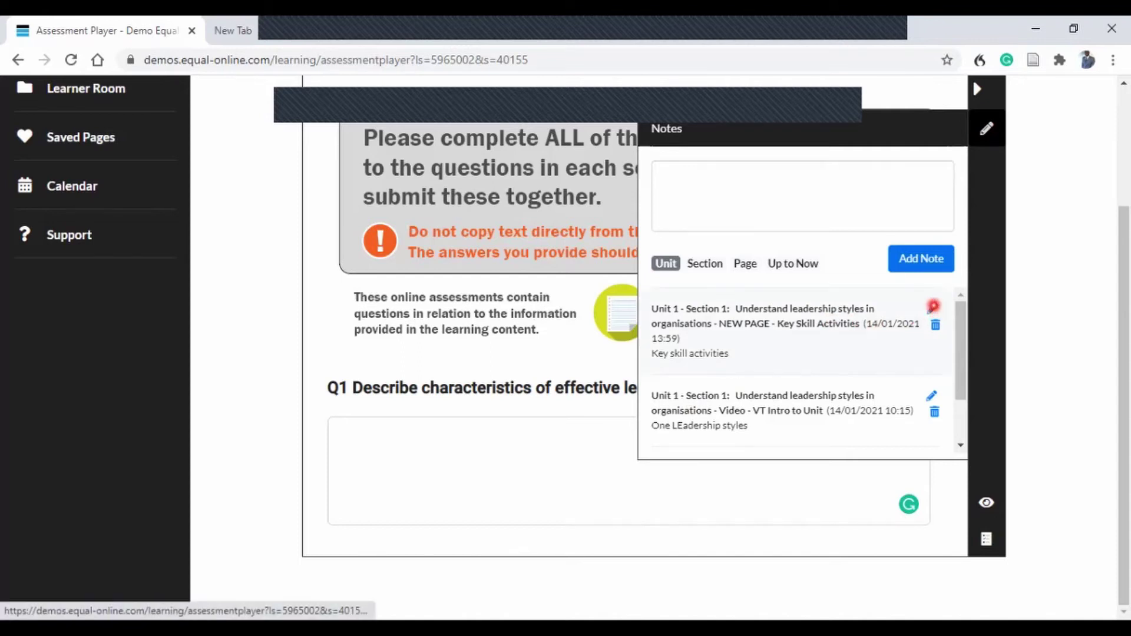
pyautogui.click(933, 306)
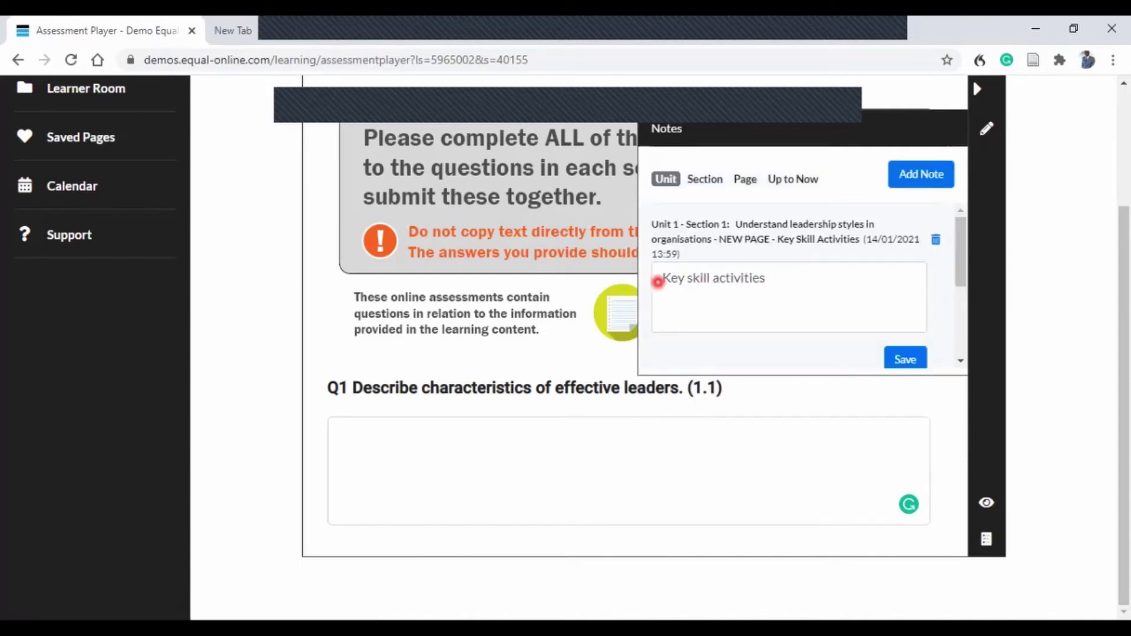
pyautogui.moveTo(660, 276); pyautogui.dragTo(764, 276)
pyautogui.rightClick(761, 276)
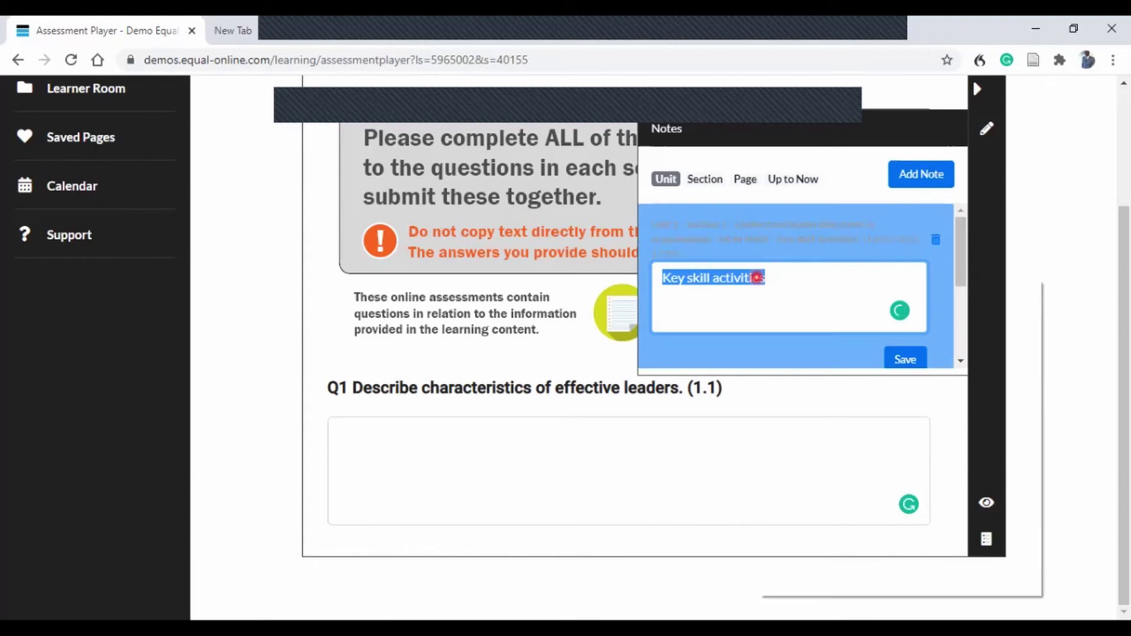
pyautogui.click(799, 338)
# Paste the copied note into the Q1 answer and complete it as "Key skill activities."
pyautogui.click(577, 456)
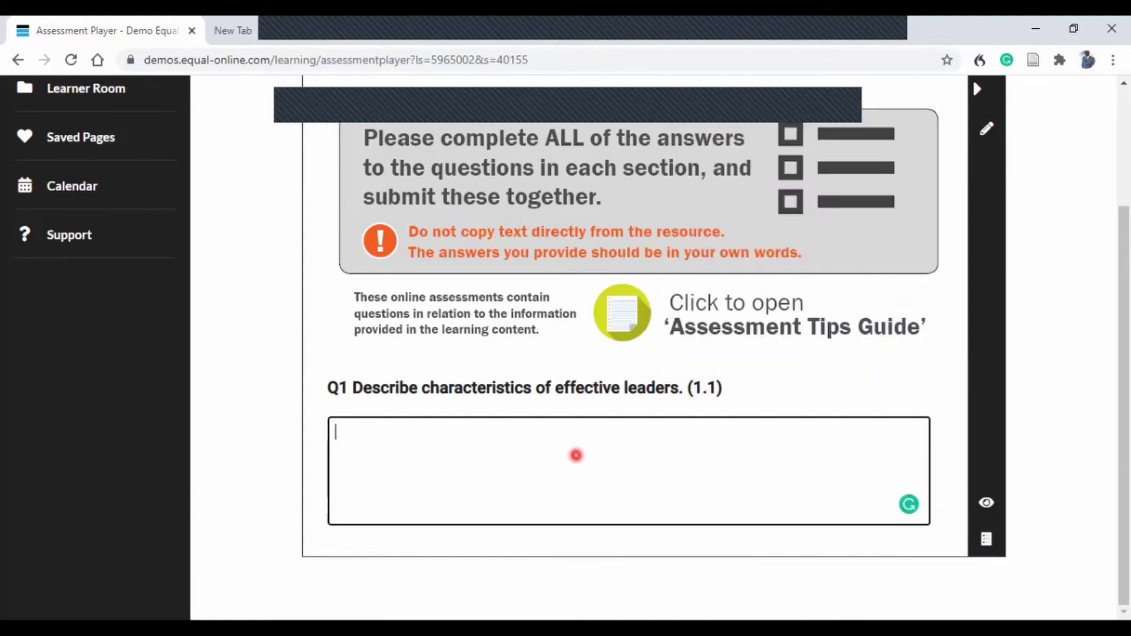
pyautogui.hotkey('ctrl', 'v')
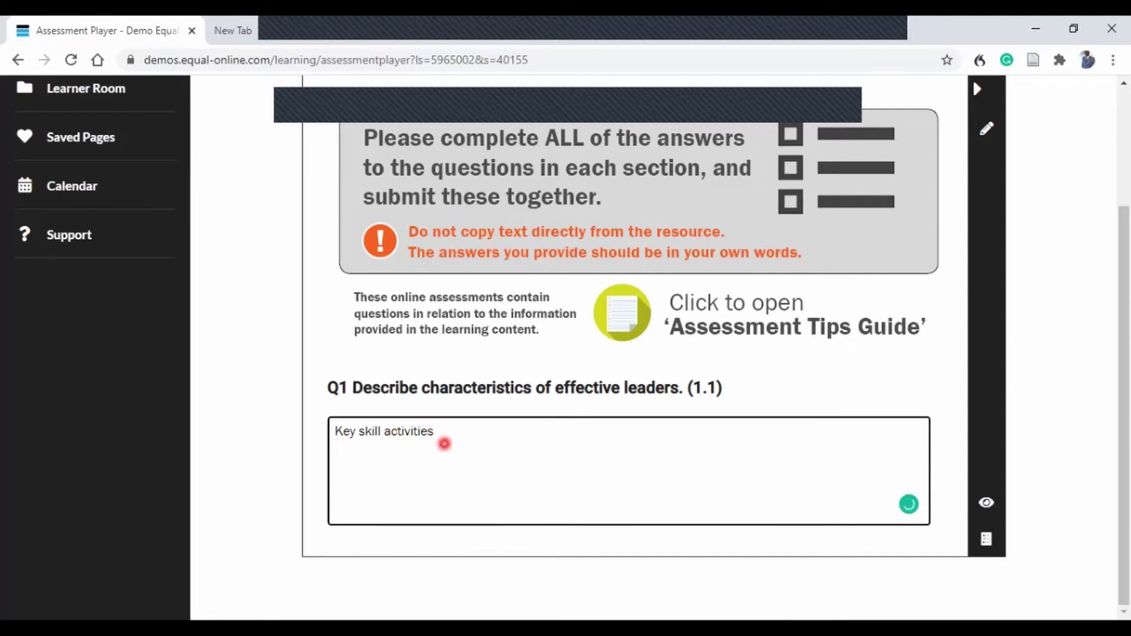
pyautogui.write('.')
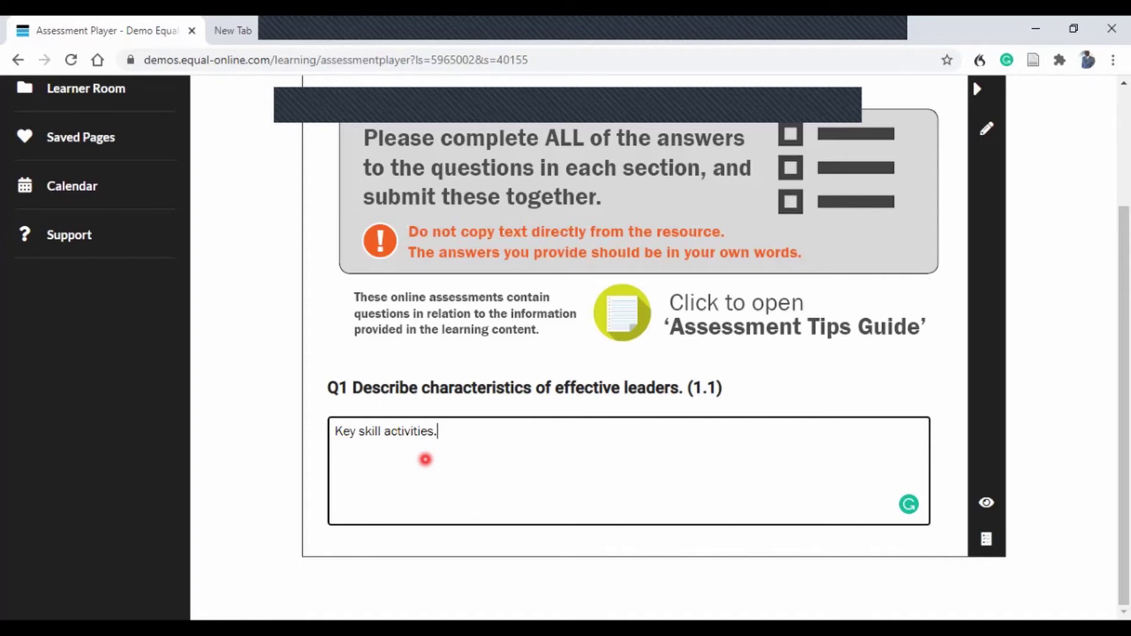
# Go on to Q2 on different leadership styles and open the Unit 1 overview for reviewing the answers
pyautogui.scroll(1, 583, 477)
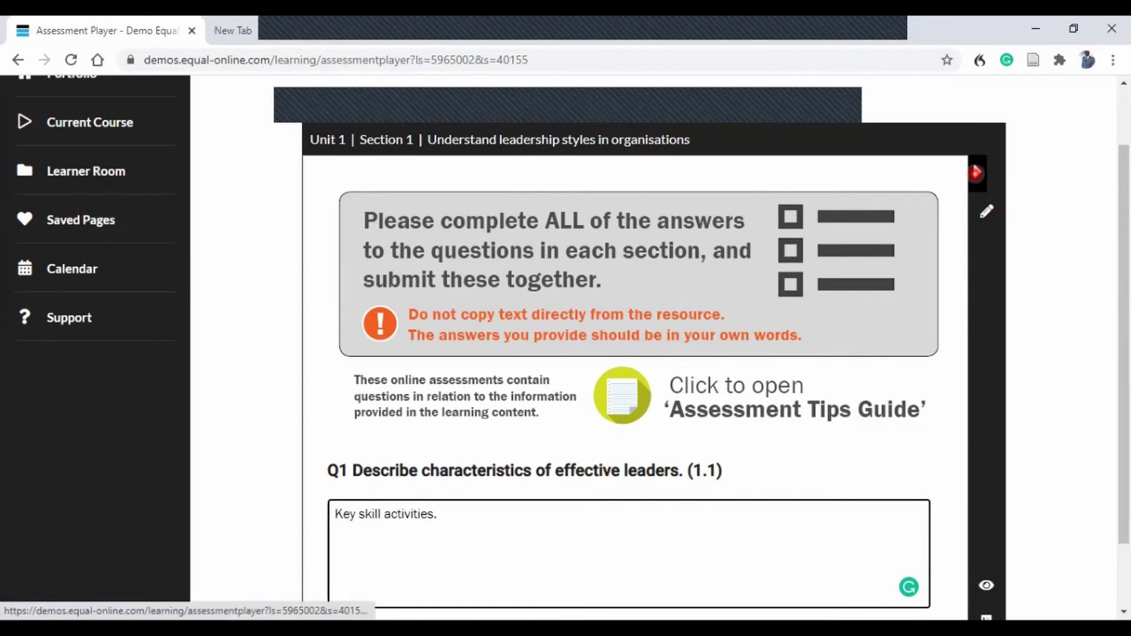
pyautogui.click(976, 172)
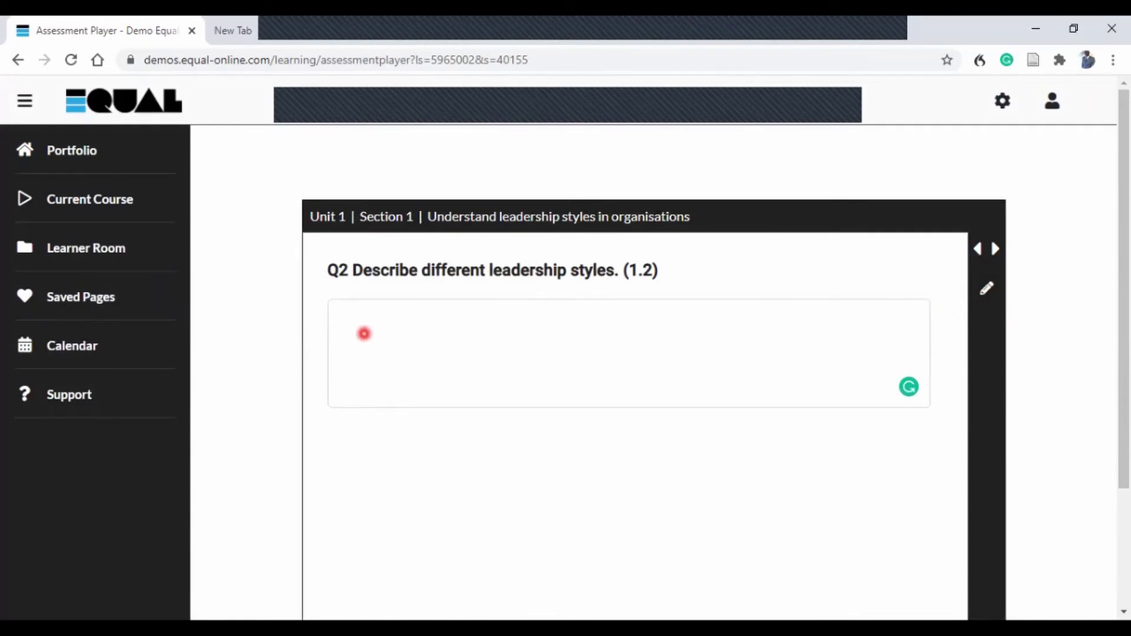
pyautogui.click(375, 340)
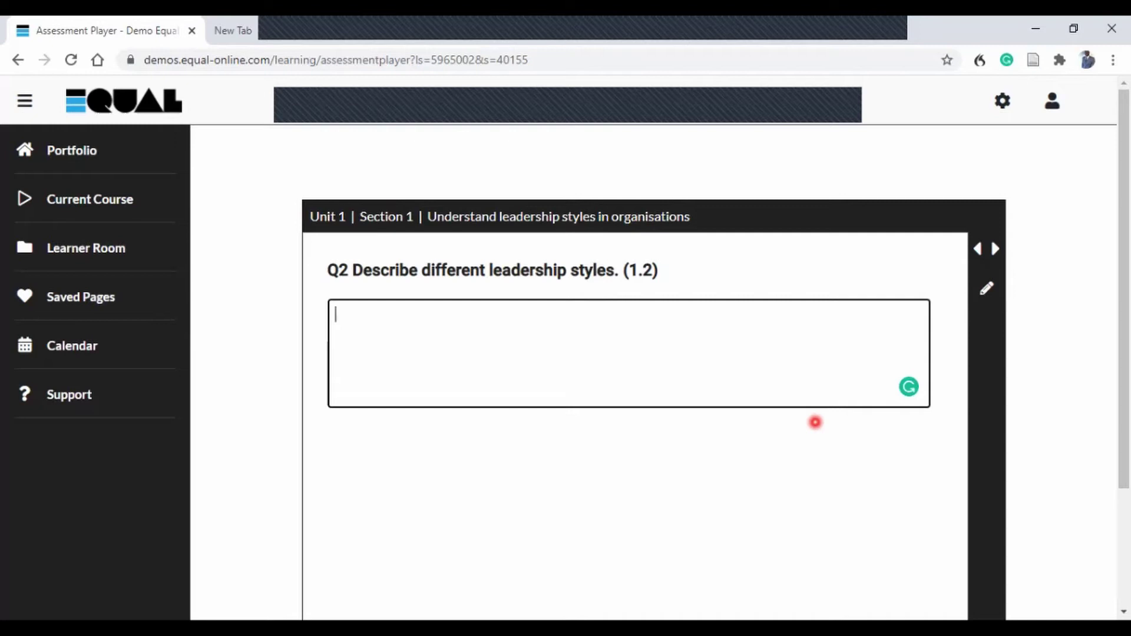
pyautogui.scroll(-3, 818, 407)
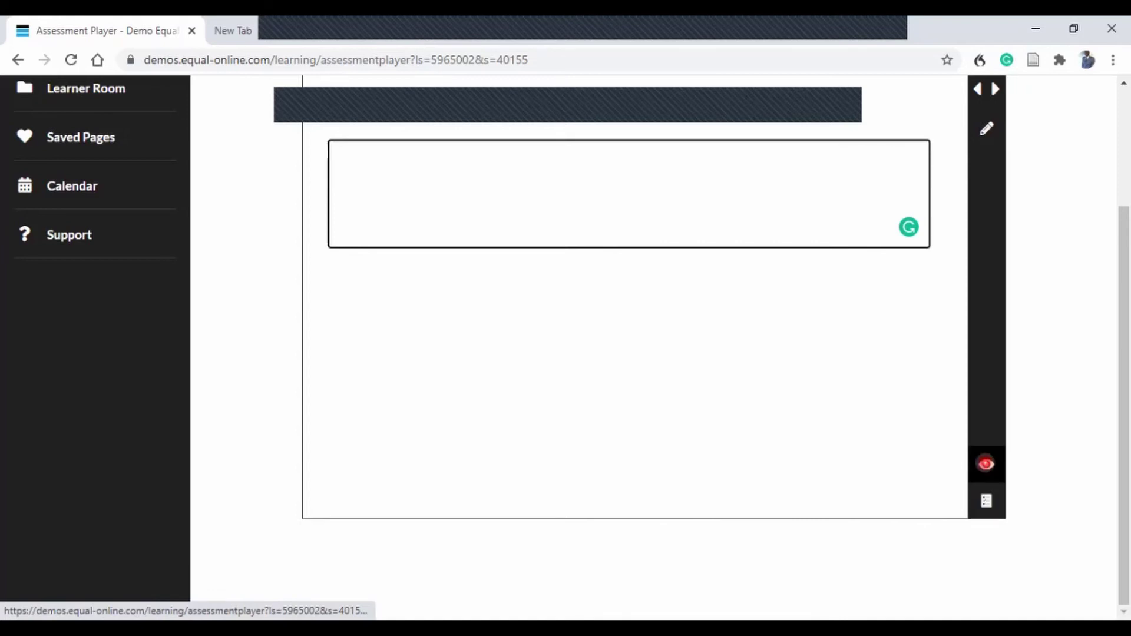
pyautogui.click(986, 464)
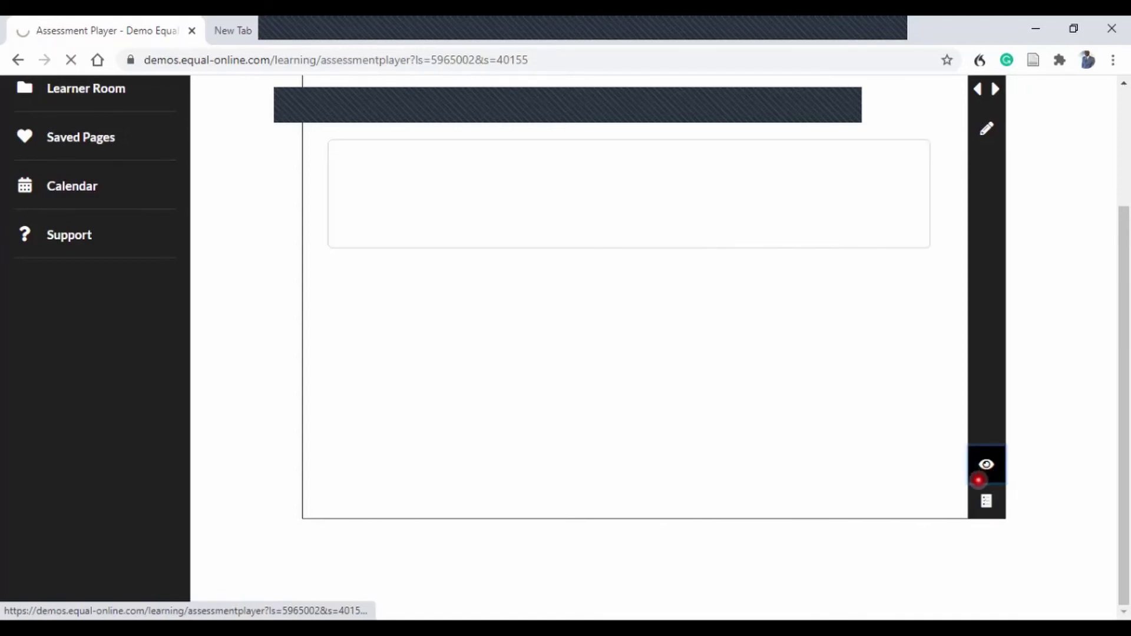
pyautogui.click(972, 487)
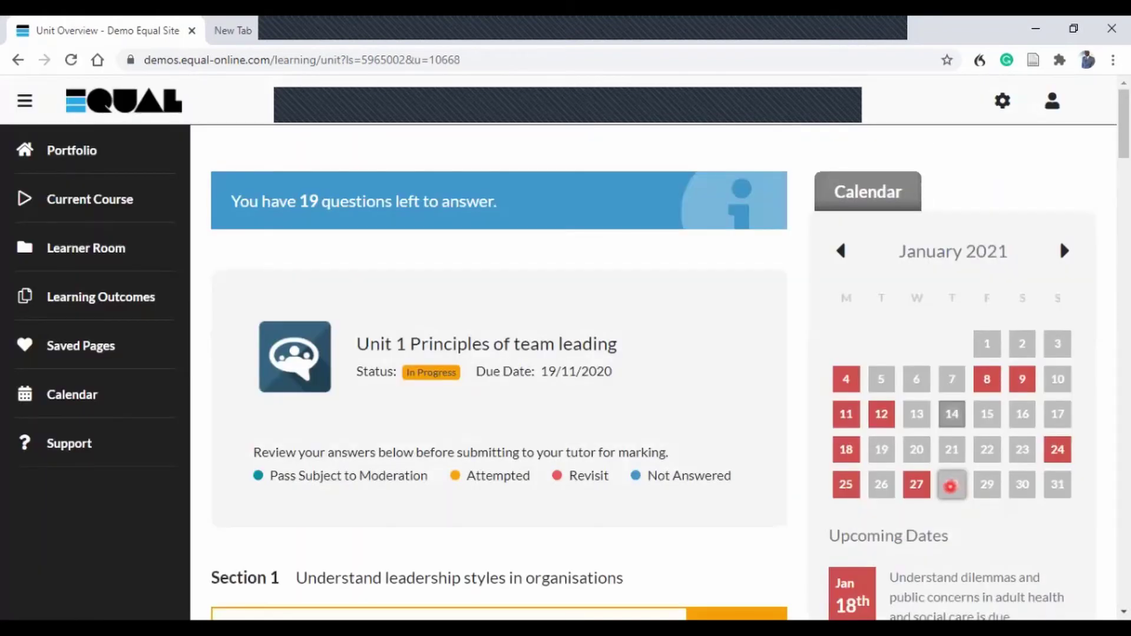
# Review the Unit 1 questions from Section 1 through Q20 and tick the confirmation that all of the work is the learner's own
pyautogui.scroll(-3, 702, 418)
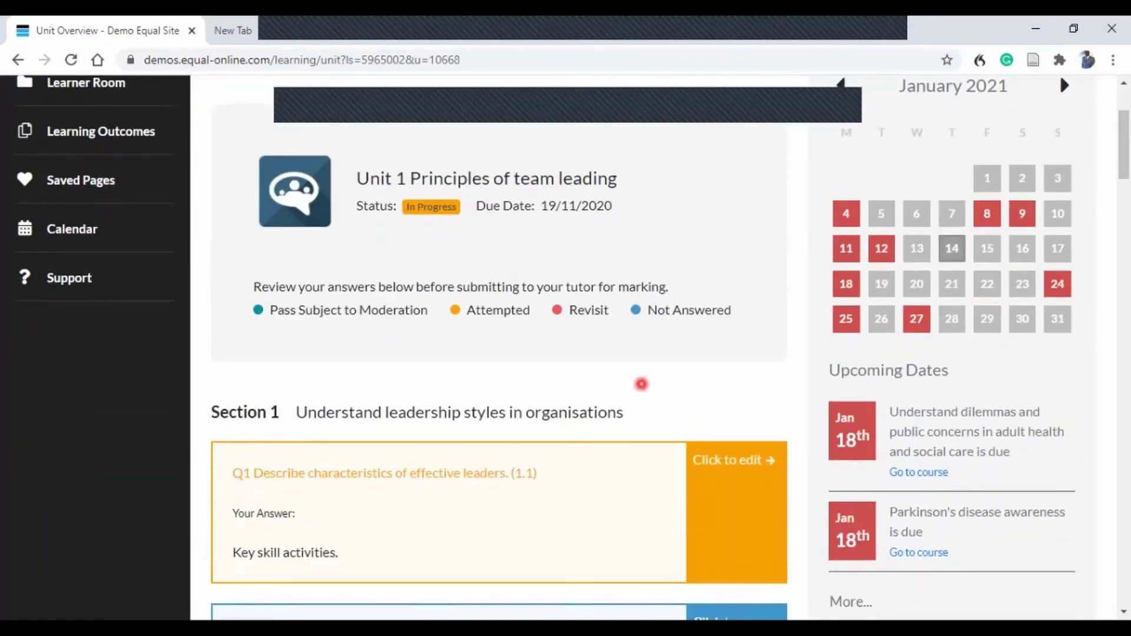
pyautogui.scroll(-3, 407, 404)
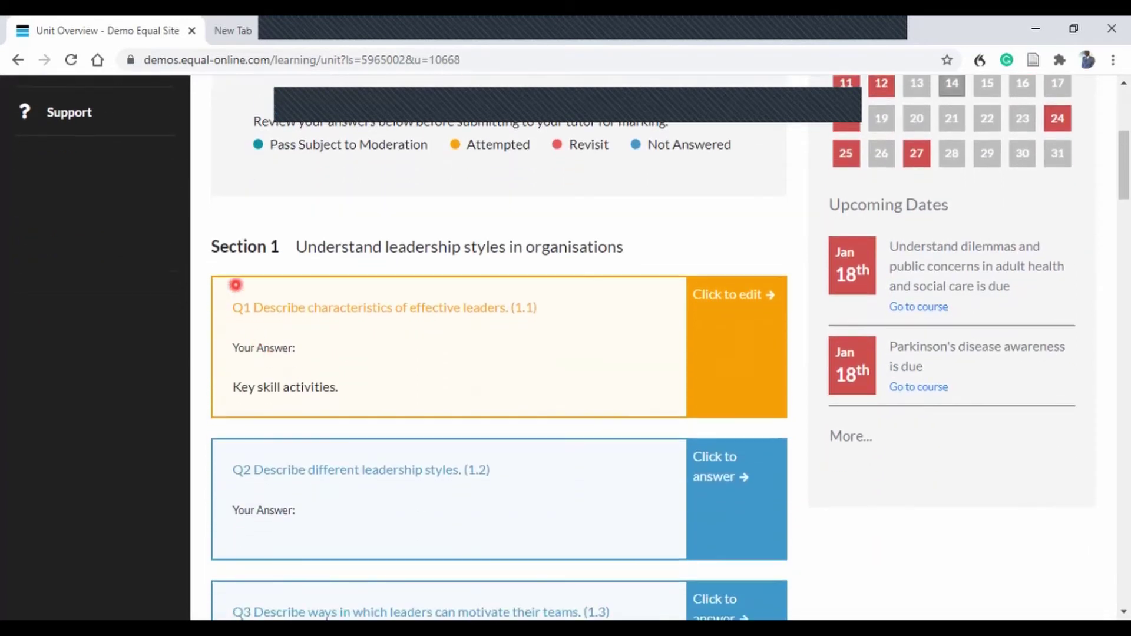
pyautogui.scroll(-9, 240, 346)
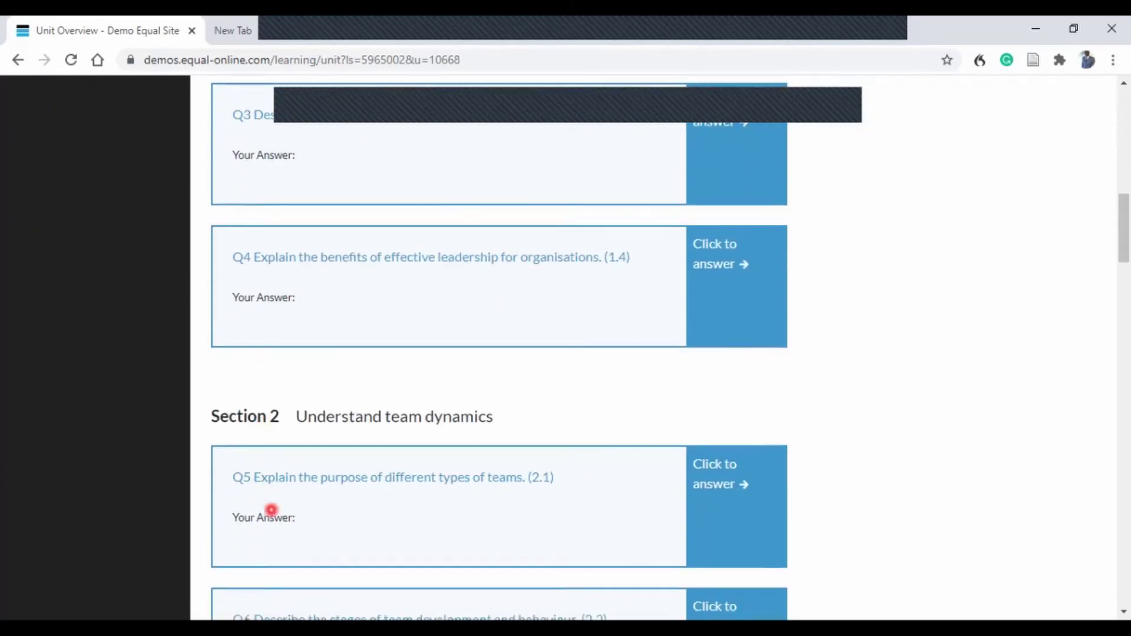
pyautogui.scroll(-20, 268, 519)
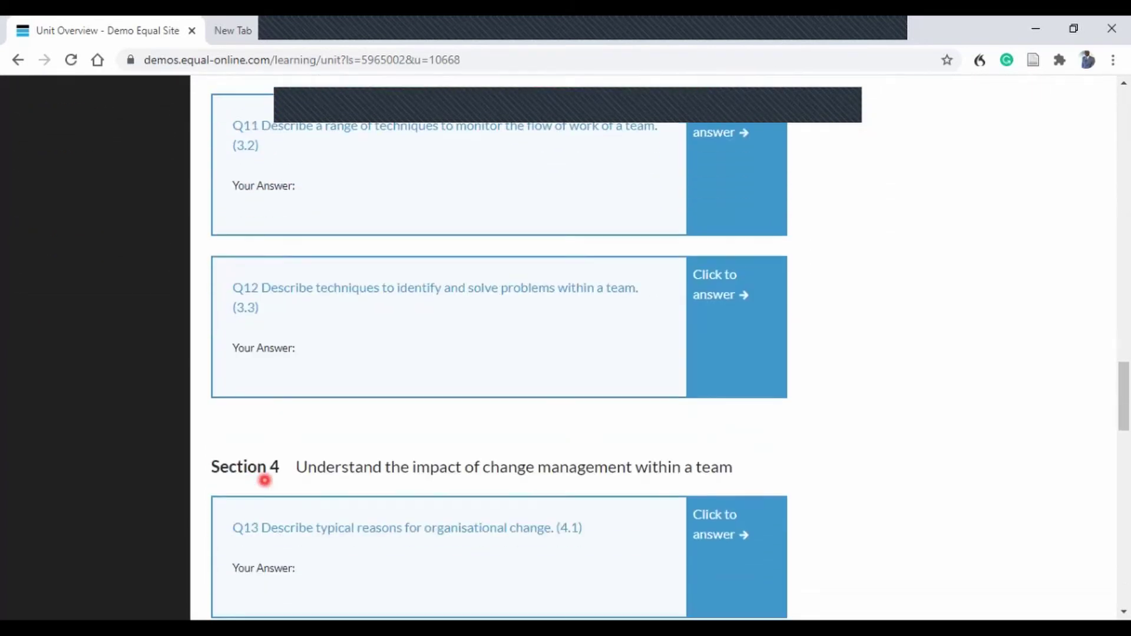
pyautogui.scroll(-16, 265, 481)
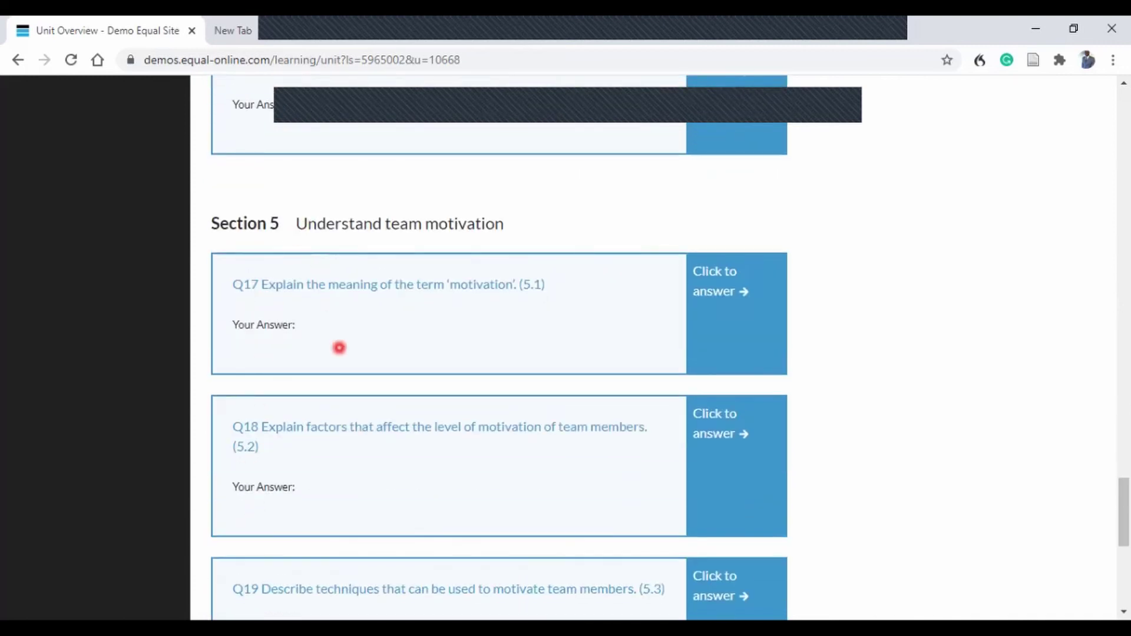
pyautogui.scroll(-7, 328, 404)
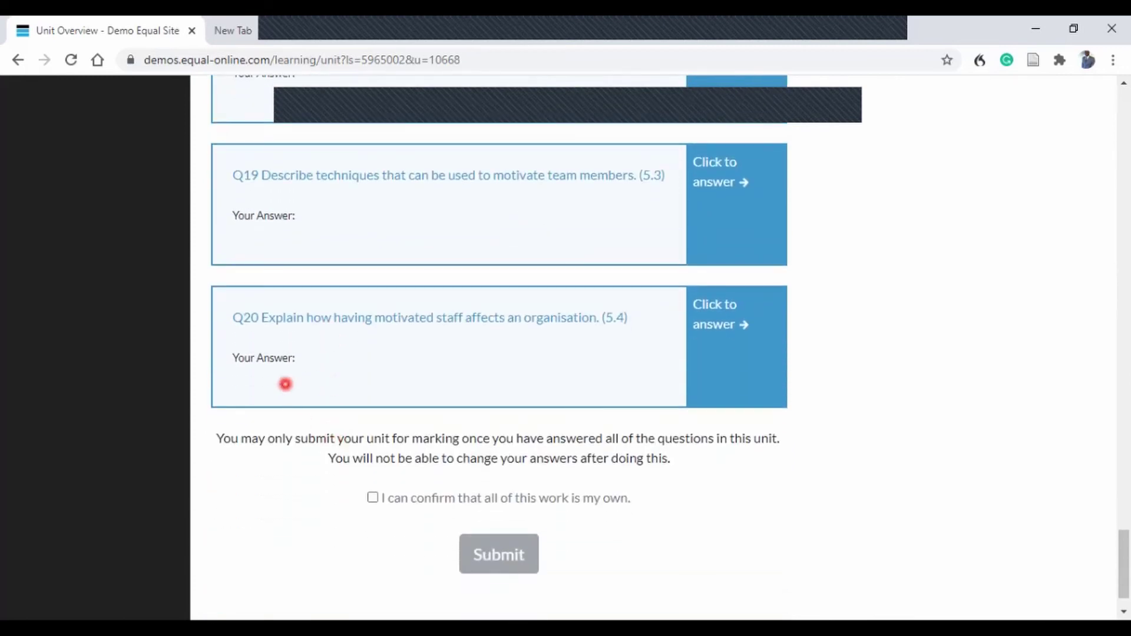
pyautogui.click(373, 497)
# Go back over the question list, comparing the answer status colour key with the Section 1 and Section 2 questions
pyautogui.scroll(20, 677, 497)
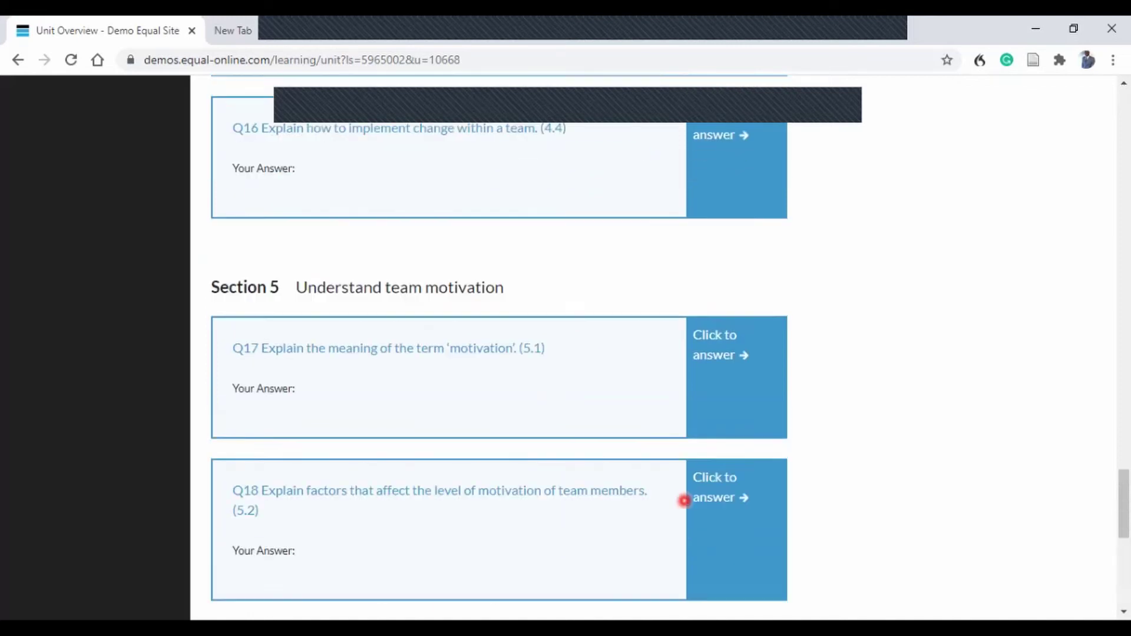
pyautogui.scroll(20, 675, 496)
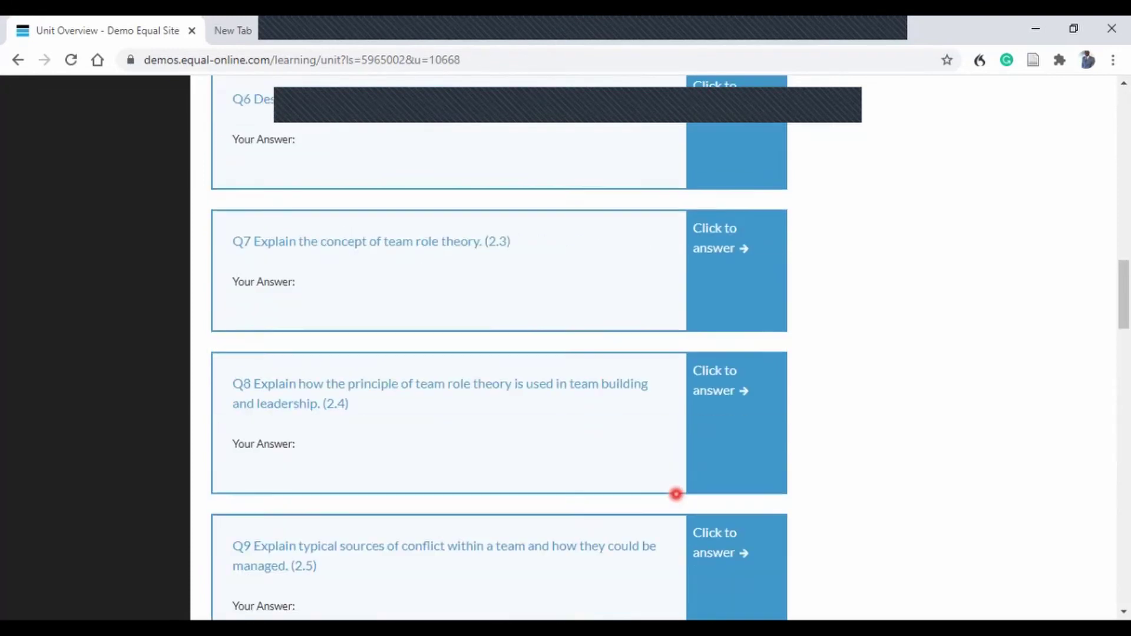
pyautogui.scroll(7, 668, 492)
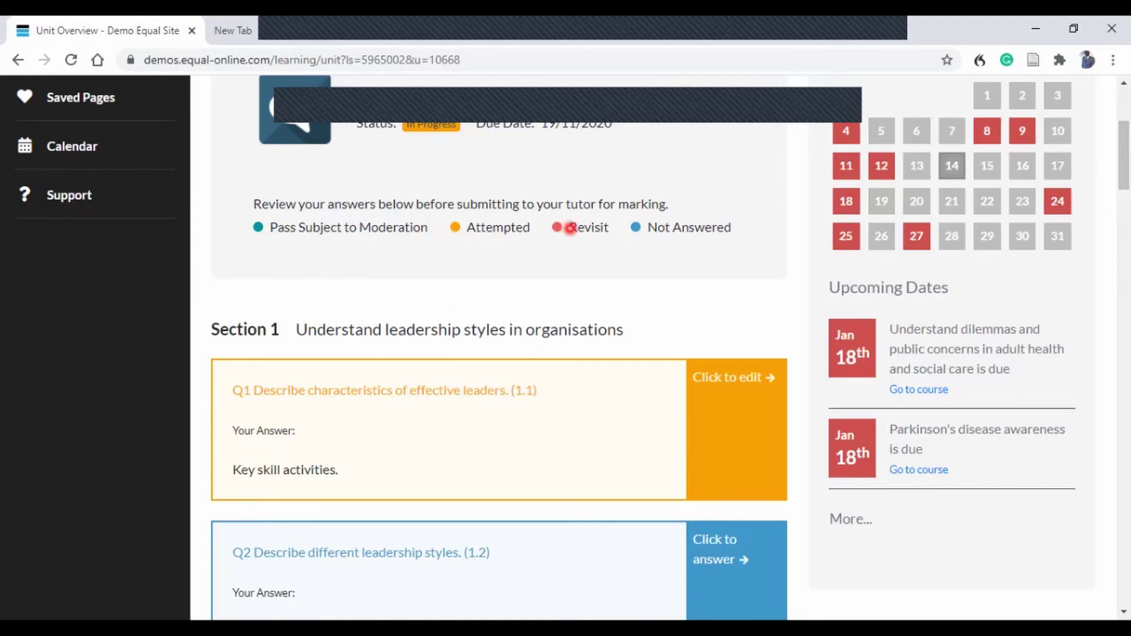
pyautogui.scroll(-3, 695, 401)
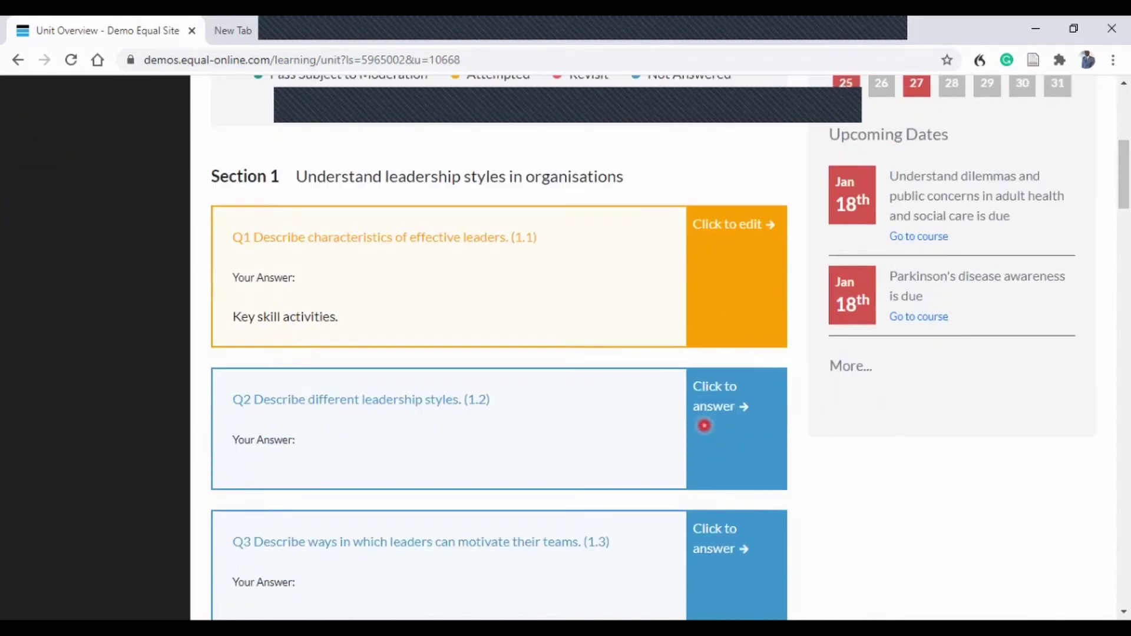
pyautogui.scroll(1, 737, 426)
pyautogui.scroll(1, 738, 428)
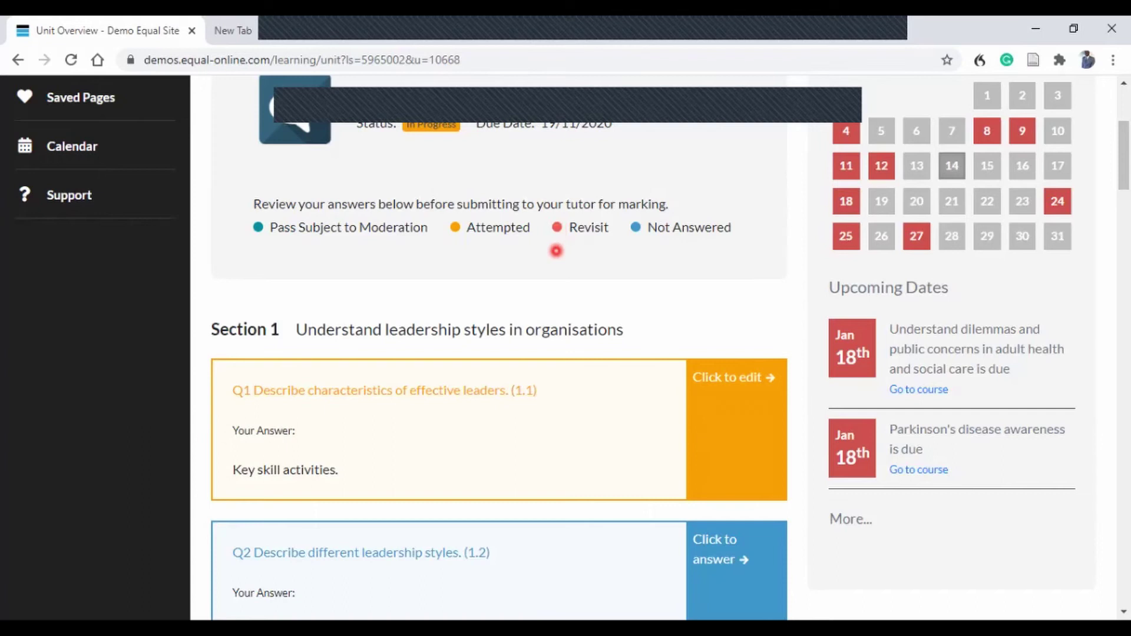
pyautogui.scroll(-8, 757, 488)
pyautogui.scroll(-5, 714, 504)
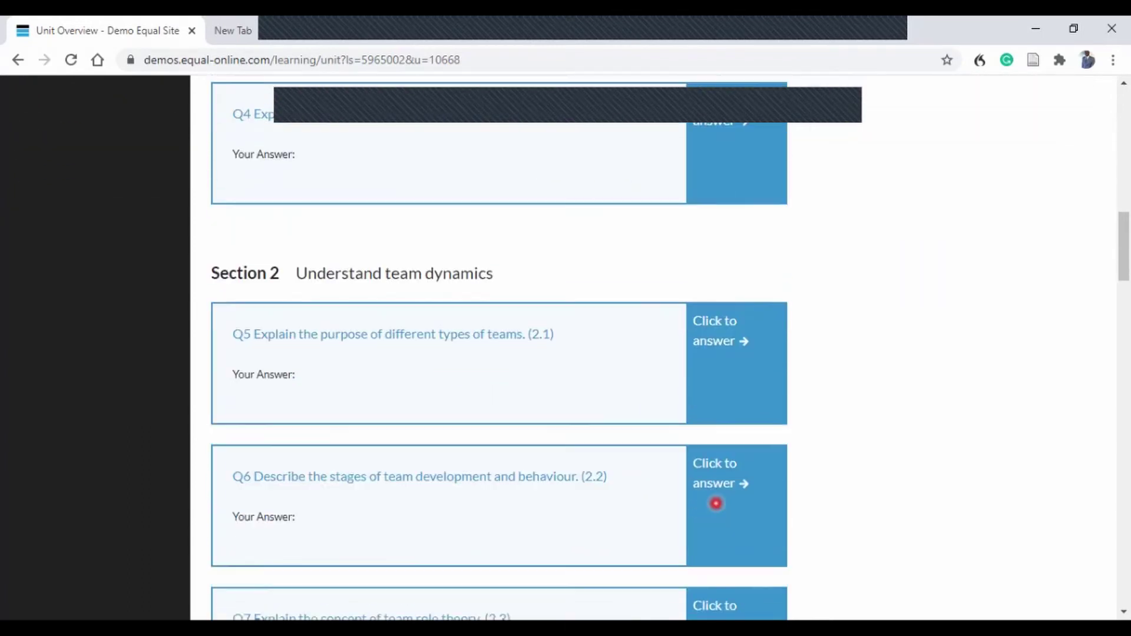
pyautogui.scroll(15, 722, 471)
pyautogui.scroll(-3, 655, 456)
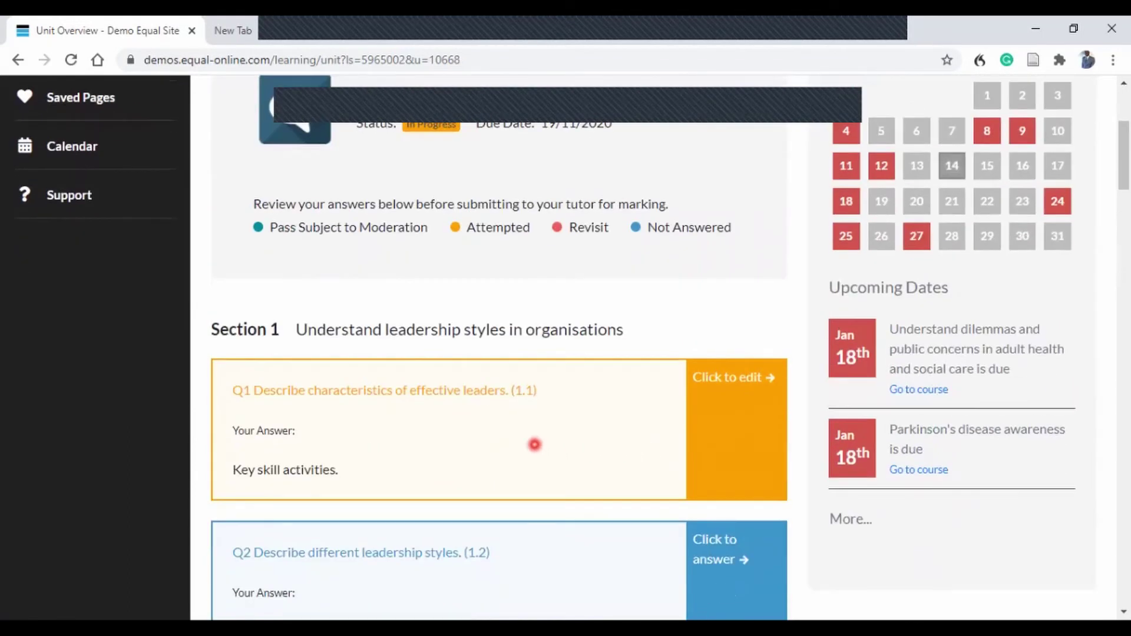
pyautogui.scroll(-2, 453, 407)
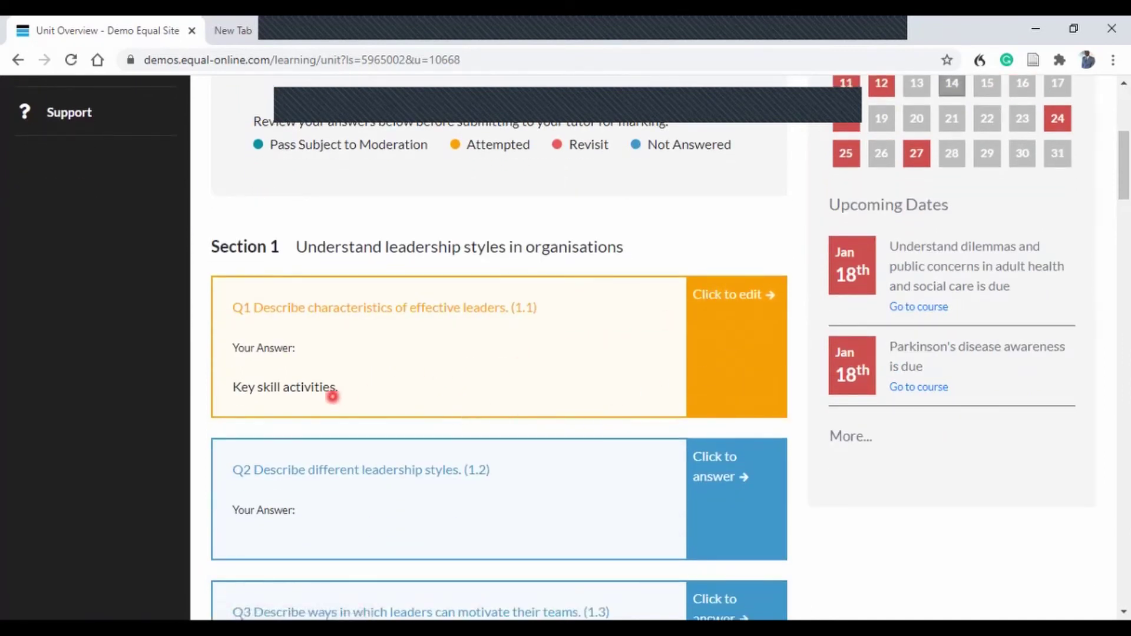
# Look through the Unit 1 questions from Q1 down to the own-work confirmation and back up to the unit status and colour key
pyautogui.scroll(3, 586, 463)
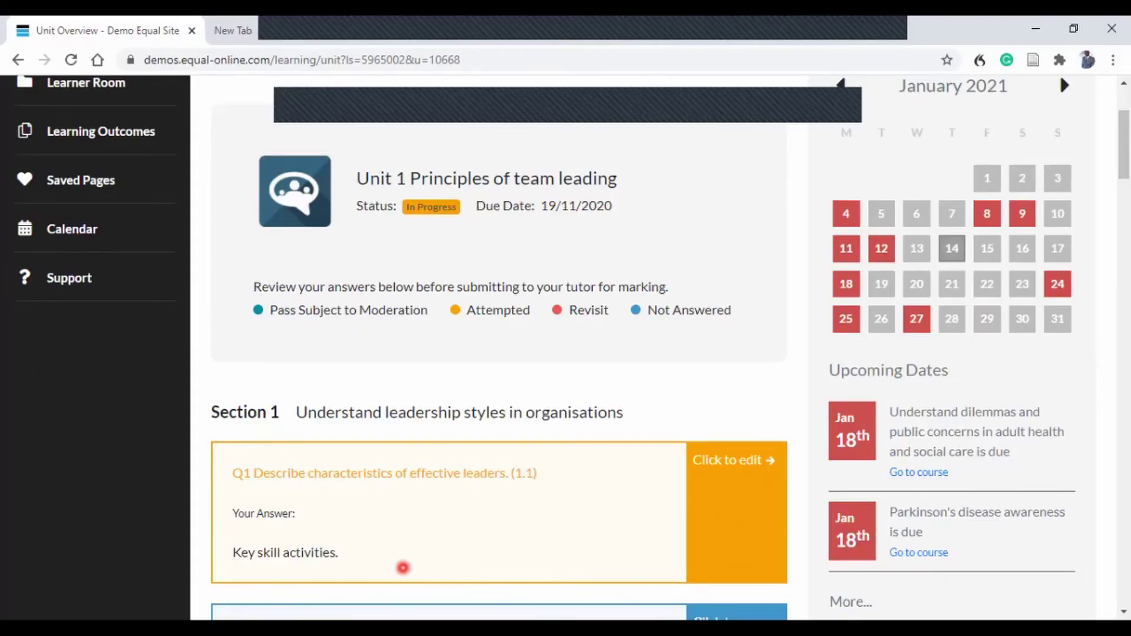
pyautogui.scroll(-15, 682, 450)
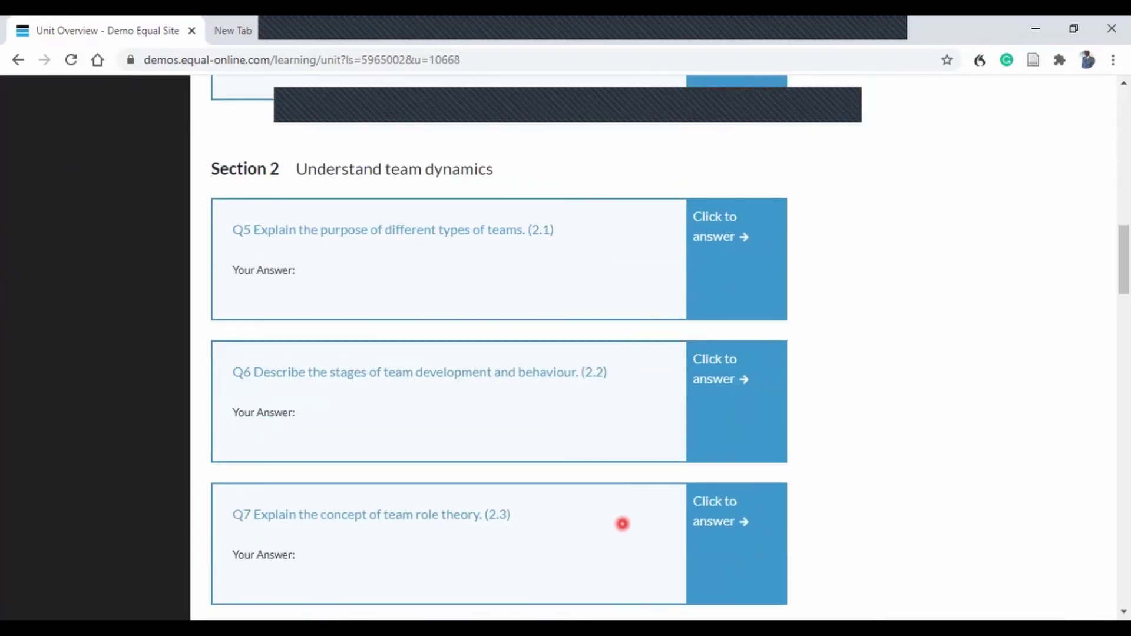
pyautogui.scroll(-20, 623, 523)
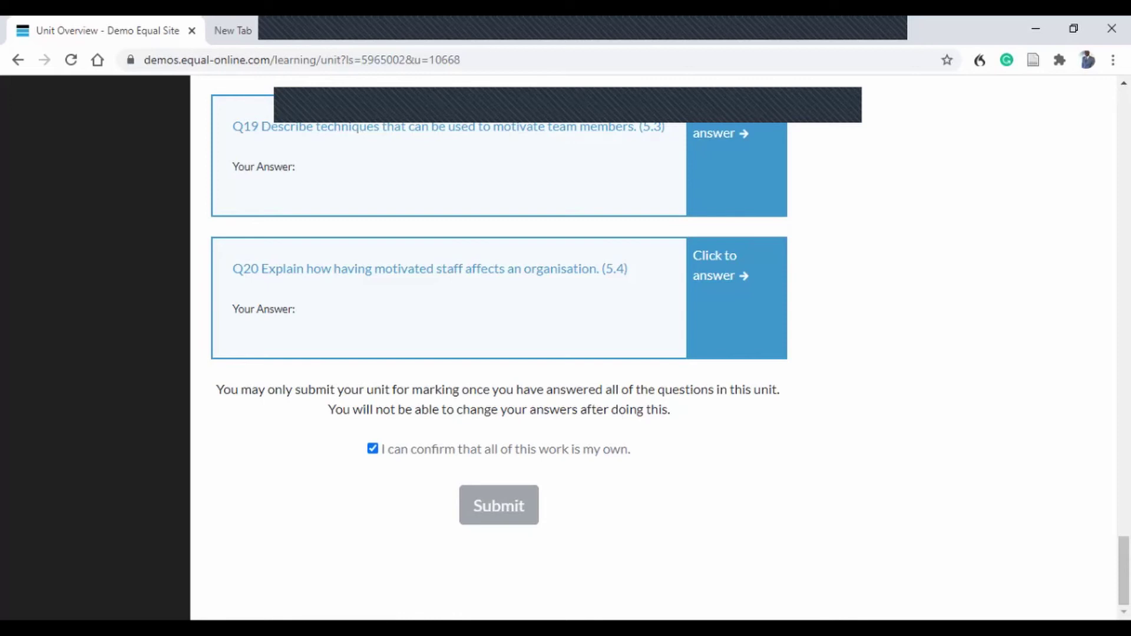
pyautogui.scroll(5, 320, 611)
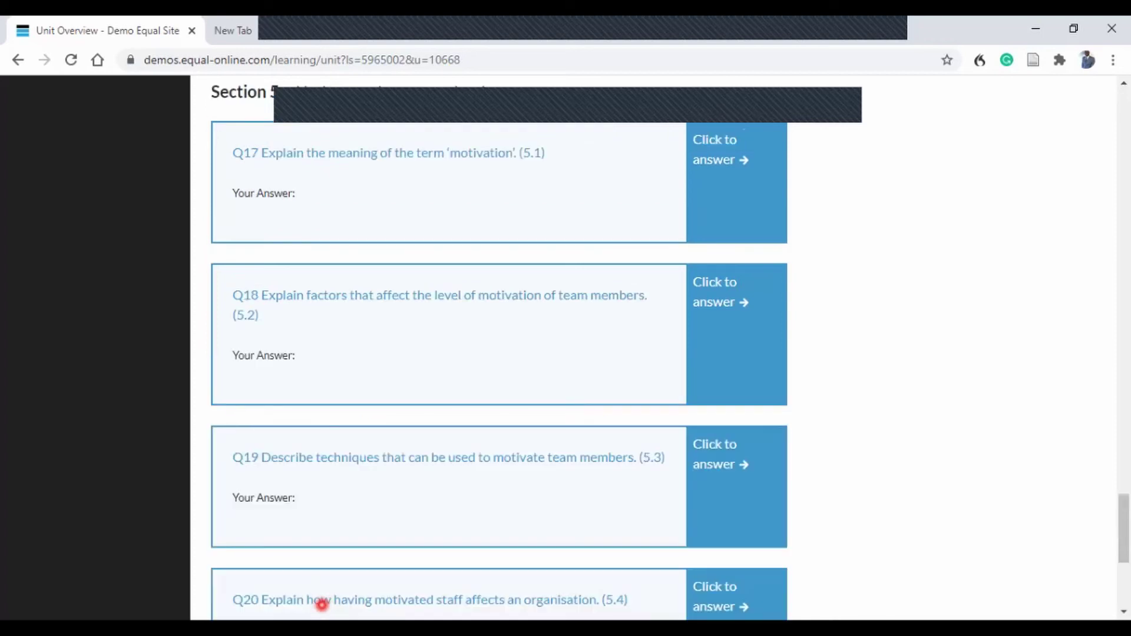
pyautogui.scroll(5, 321, 602)
pyautogui.scroll(7, 333, 602)
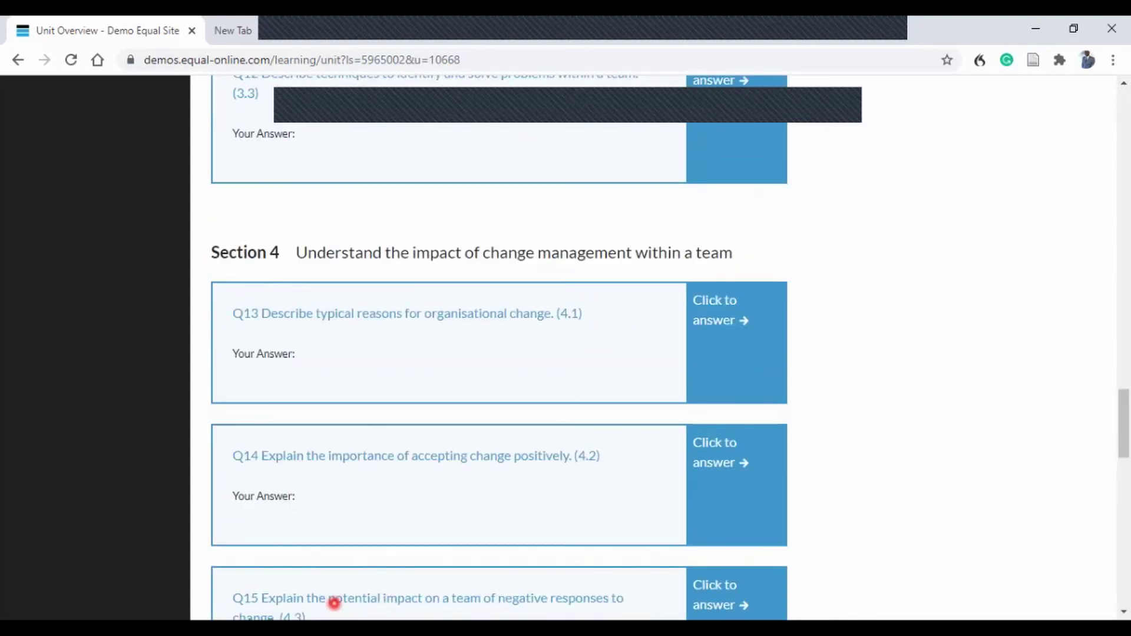
pyautogui.scroll(20, 334, 602)
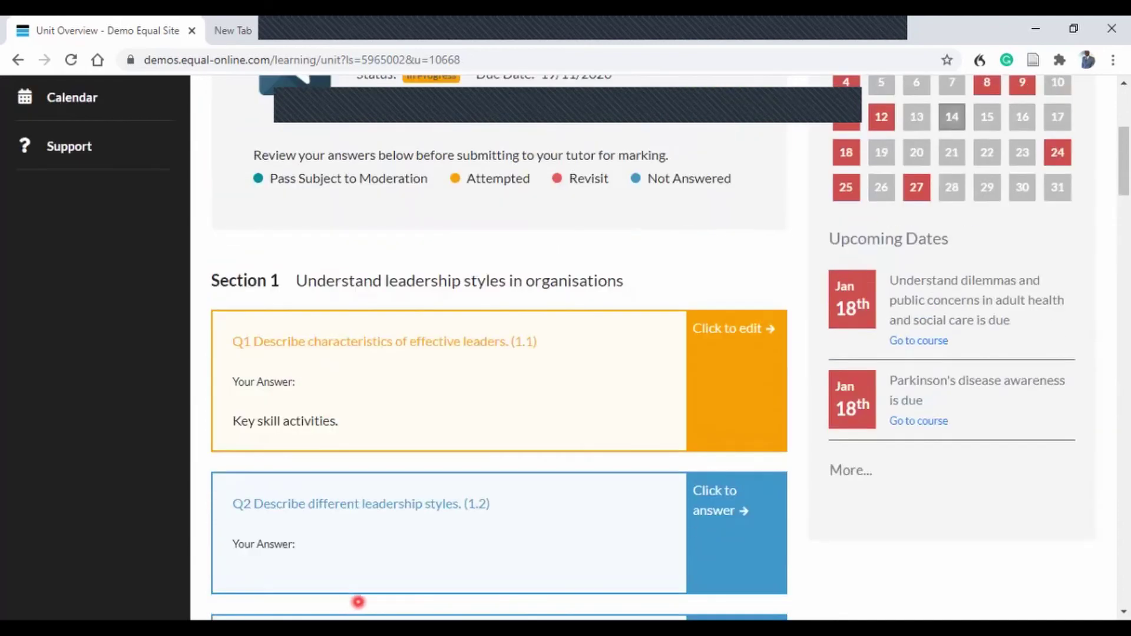
pyautogui.scroll(5, 366, 589)
pyautogui.scroll(-1, 368, 538)
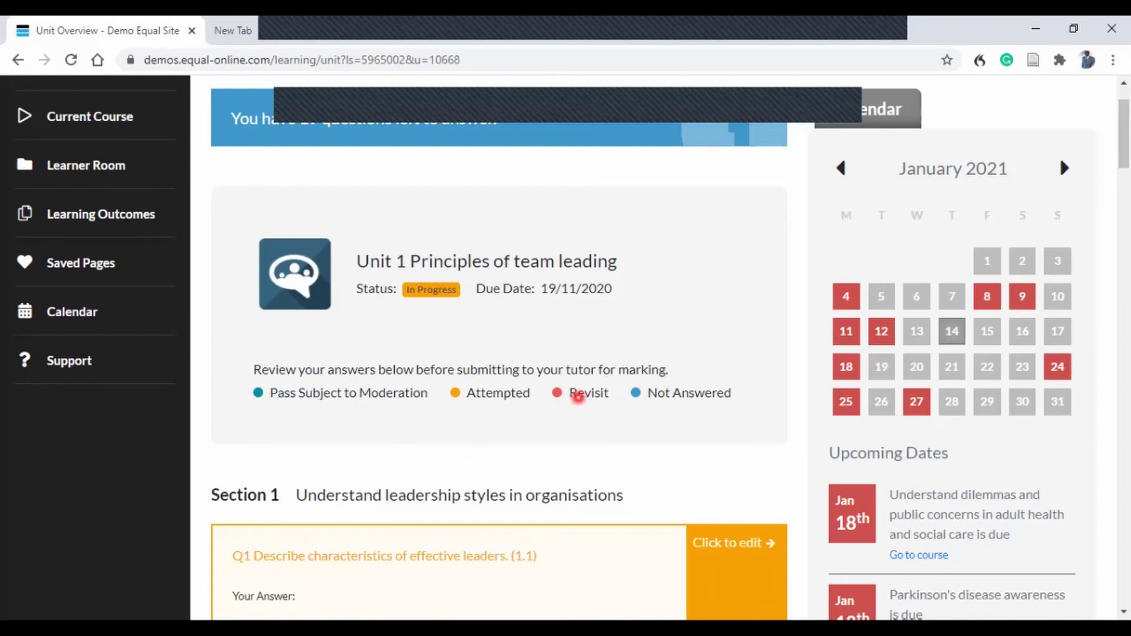
pyautogui.scroll(2, 489, 365)
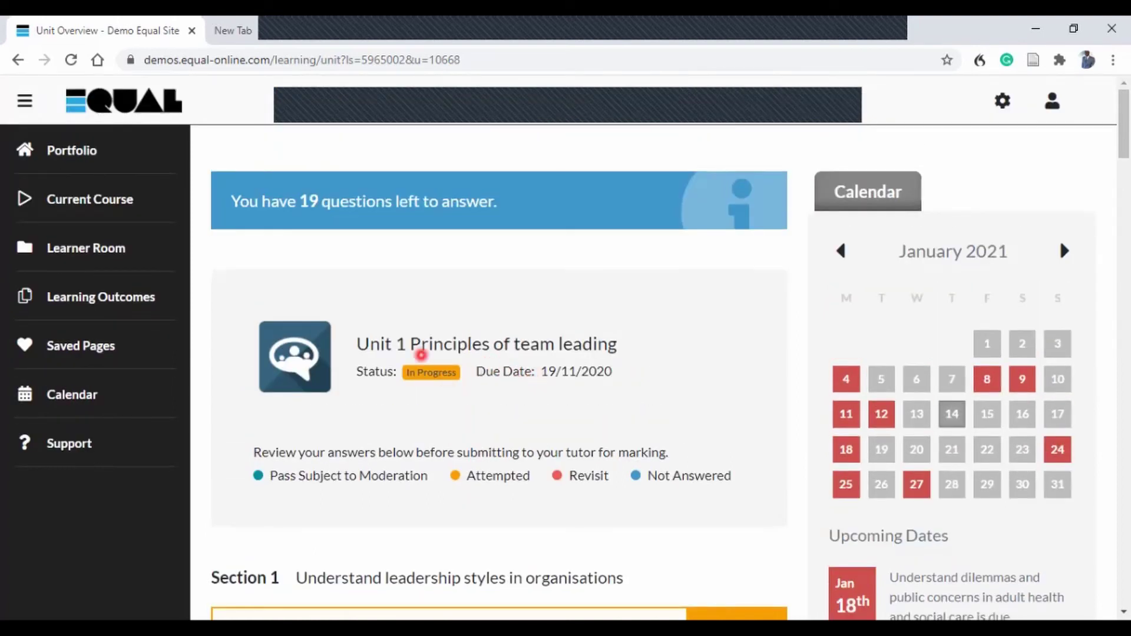
# Compare the Q1 answer with the status colour key and recheck the remaining questions down to the submission area at Q20
pyautogui.scroll(-5, 541, 411)
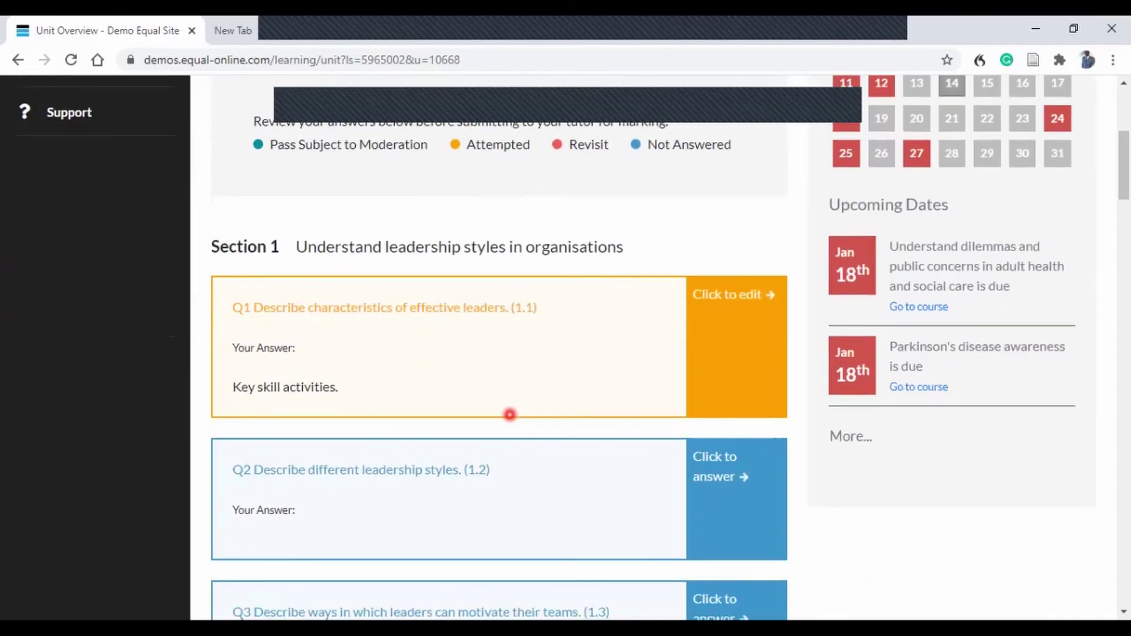
pyautogui.scroll(3, 483, 396)
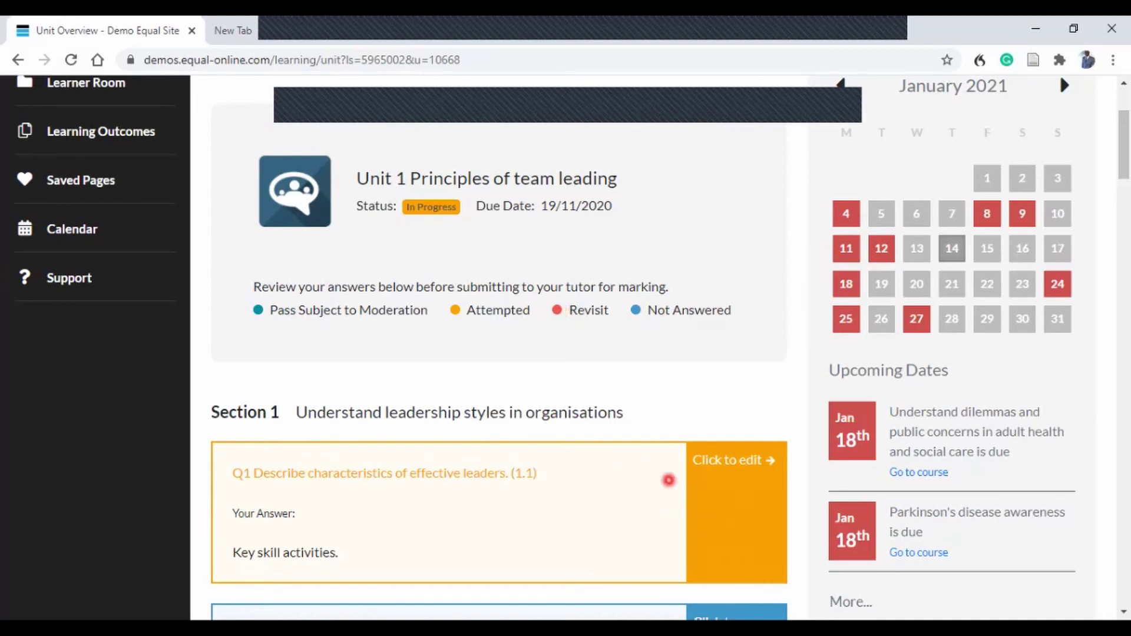
pyautogui.scroll(-3, 687, 511)
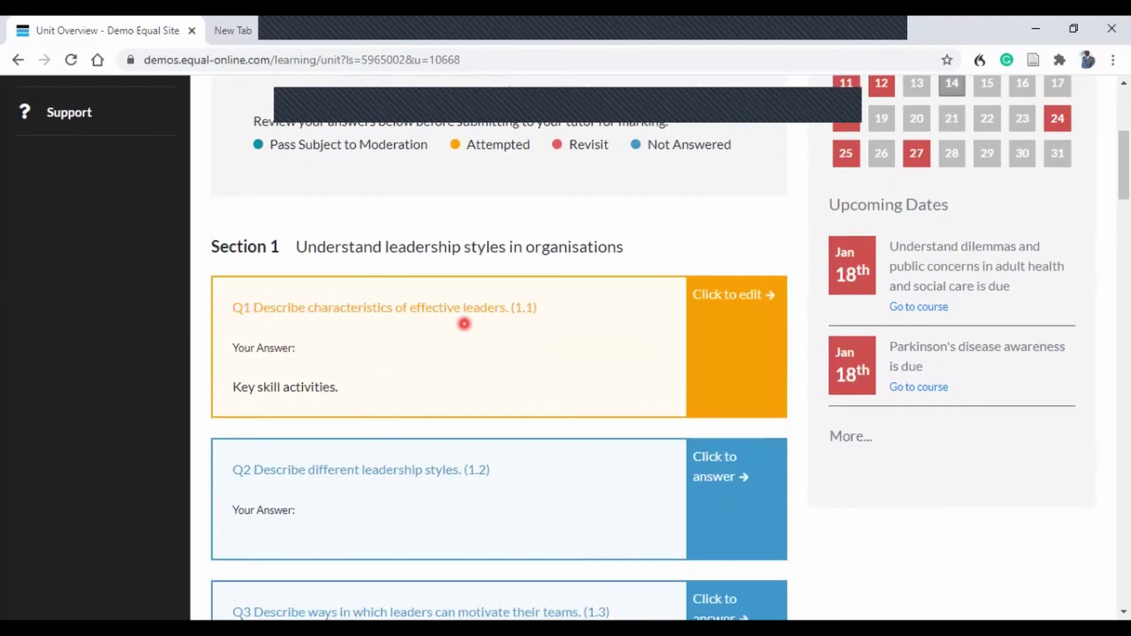
pyautogui.scroll(-3, 263, 399)
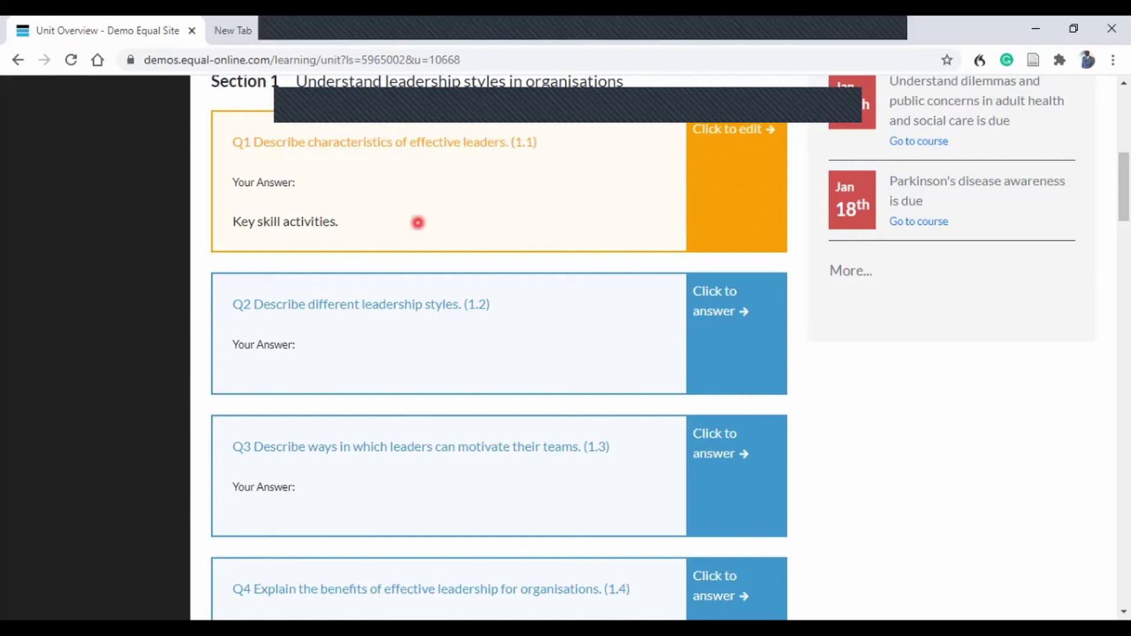
pyautogui.scroll(-7, 444, 330)
pyautogui.scroll(-20, 443, 337)
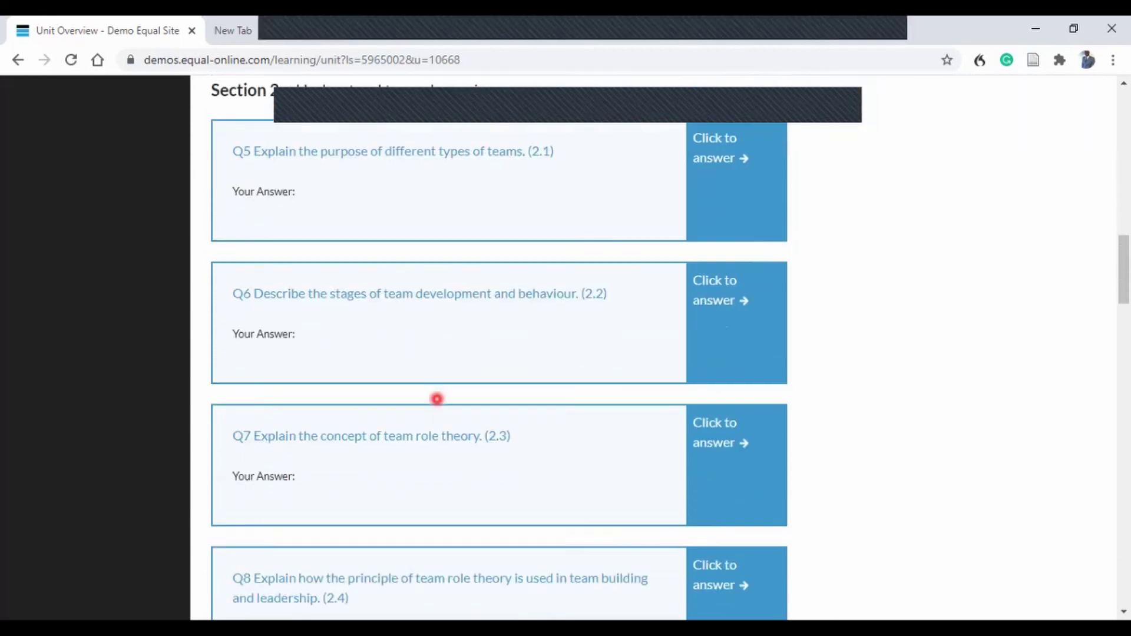
pyautogui.scroll(-16, 467, 425)
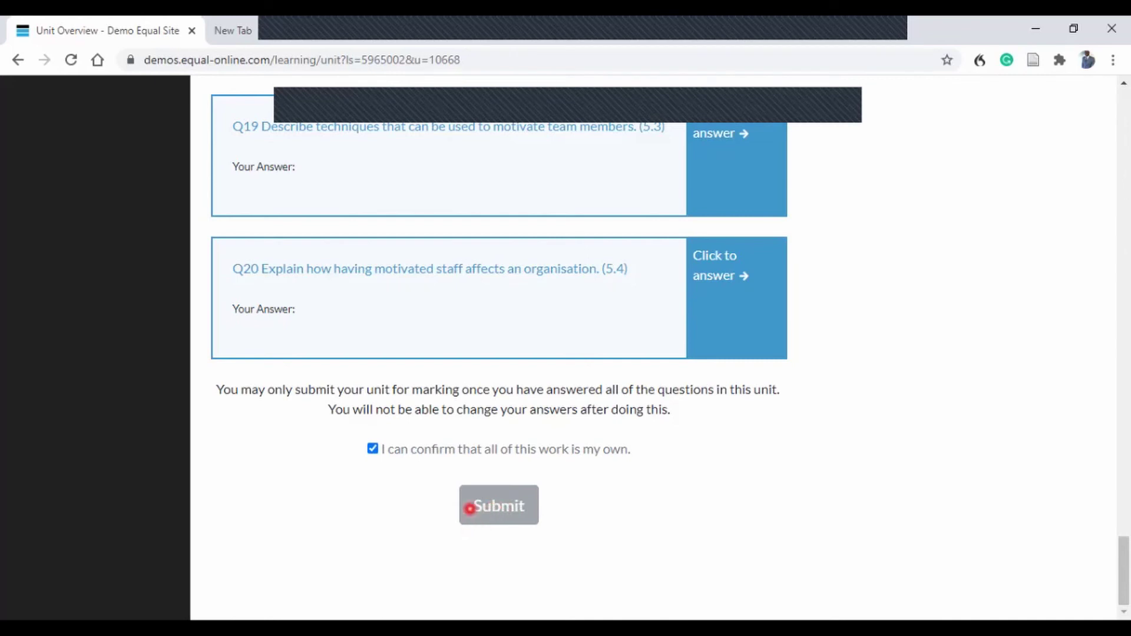
pyautogui.scroll(10, 470, 507)
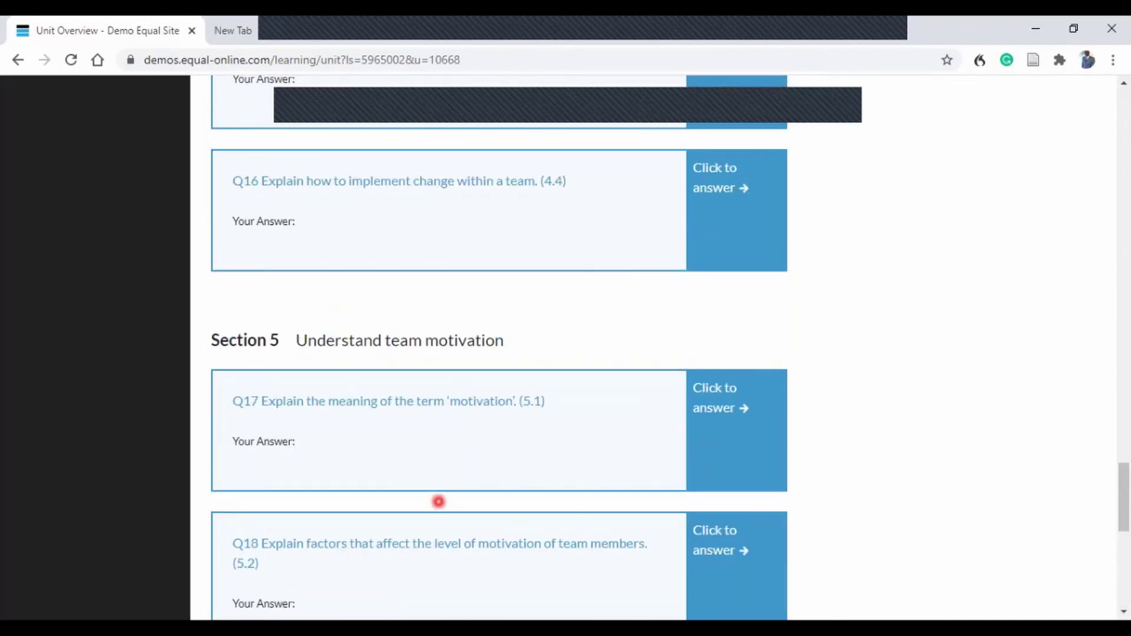
pyautogui.scroll(3, 435, 495)
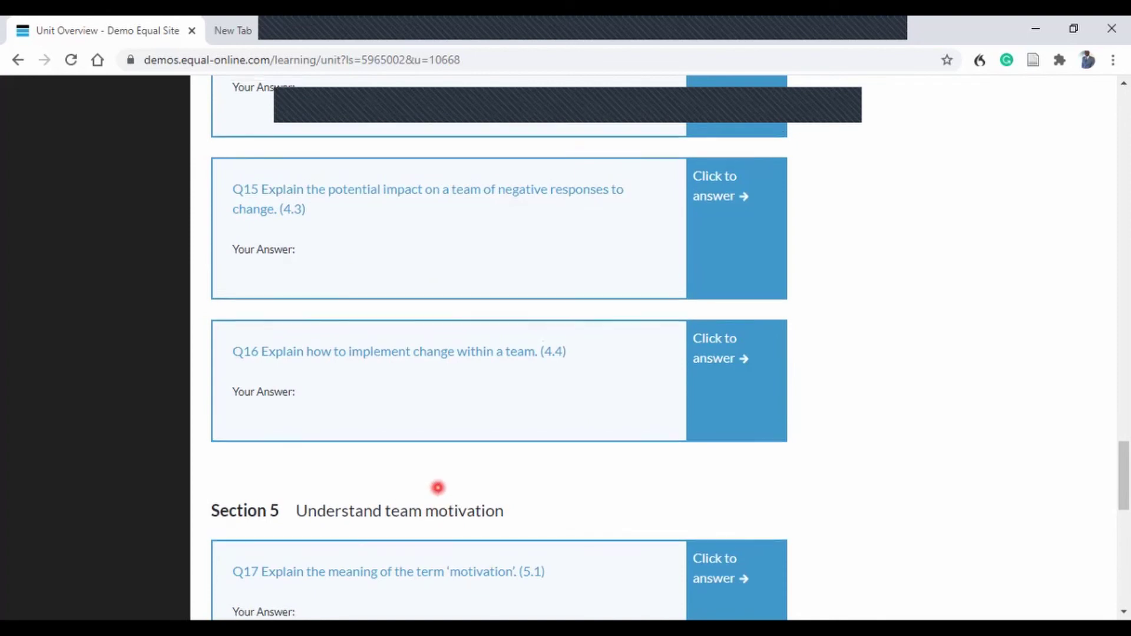
pyautogui.scroll(20, 437, 488)
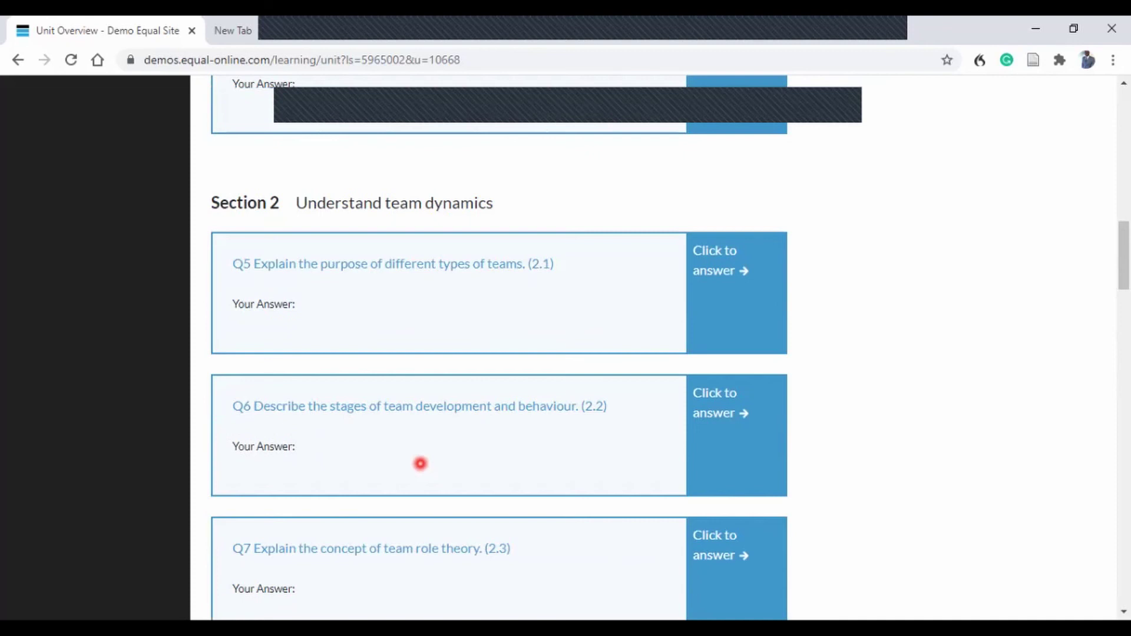
pyautogui.scroll(20, 420, 464)
pyautogui.scroll(-6, 416, 472)
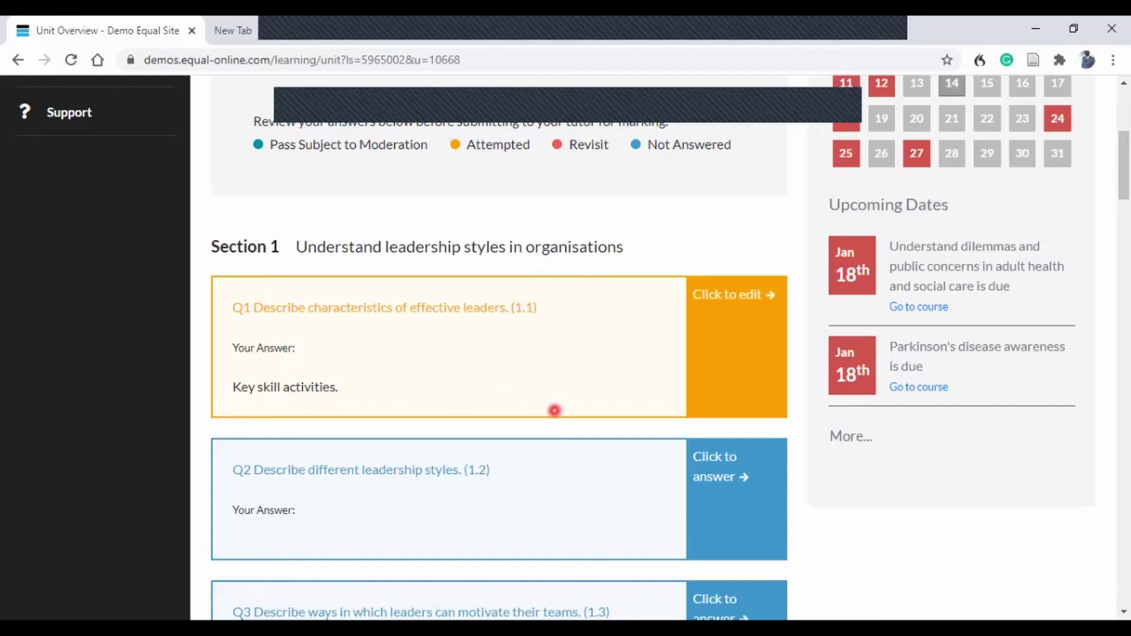
pyautogui.scroll(5, 581, 416)
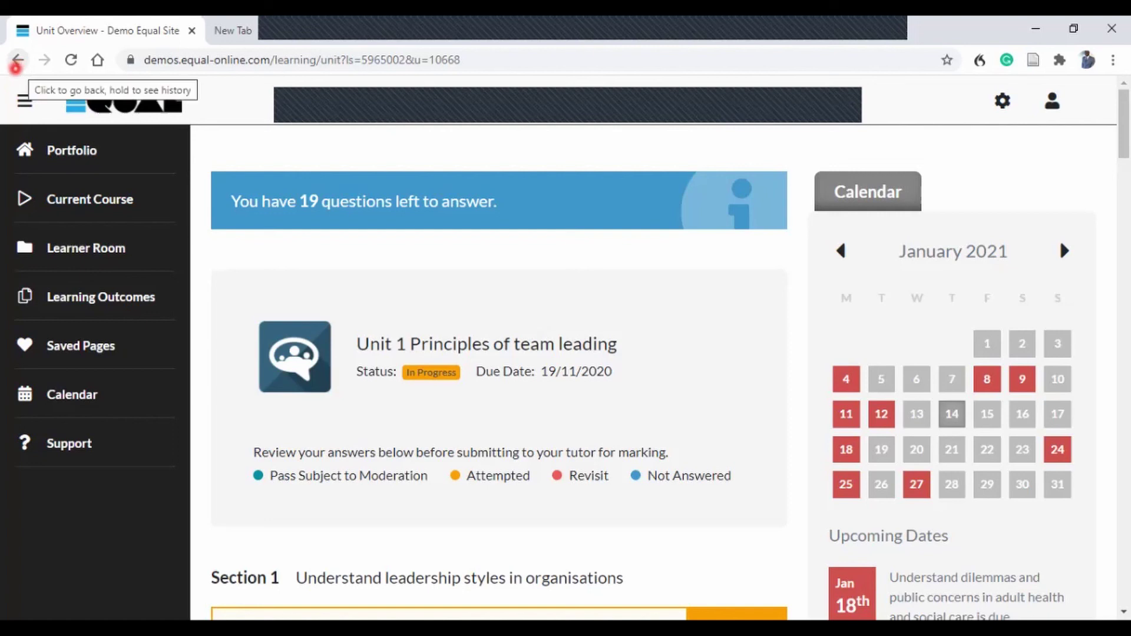
pyautogui.scroll(-3, 533, 372)
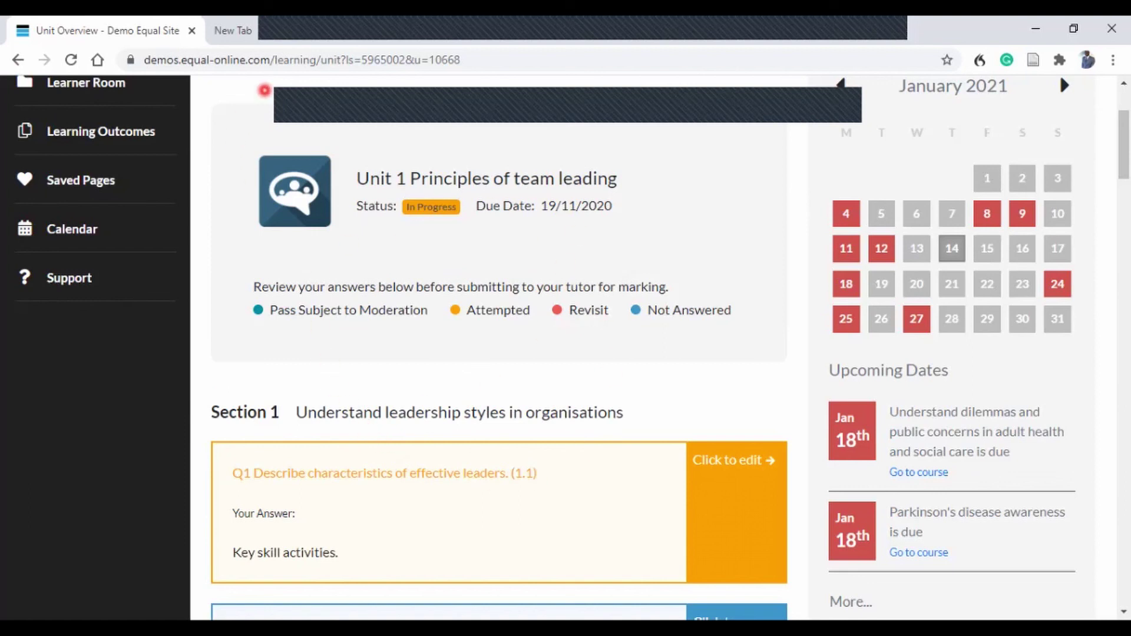
pyautogui.click(232, 30)
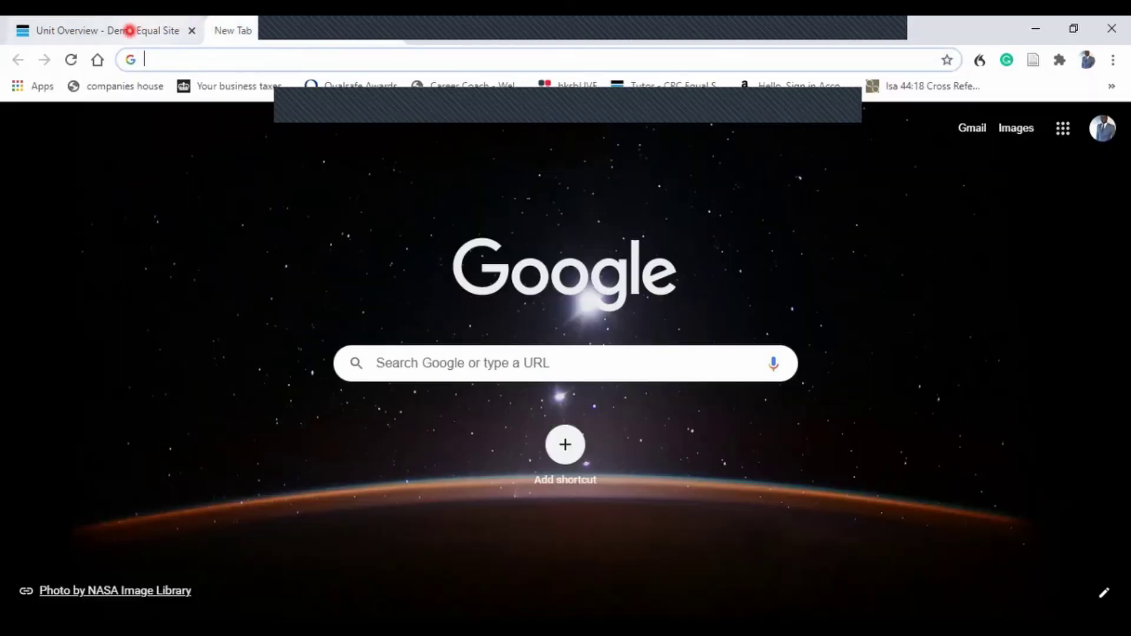
pyautogui.click(129, 30)
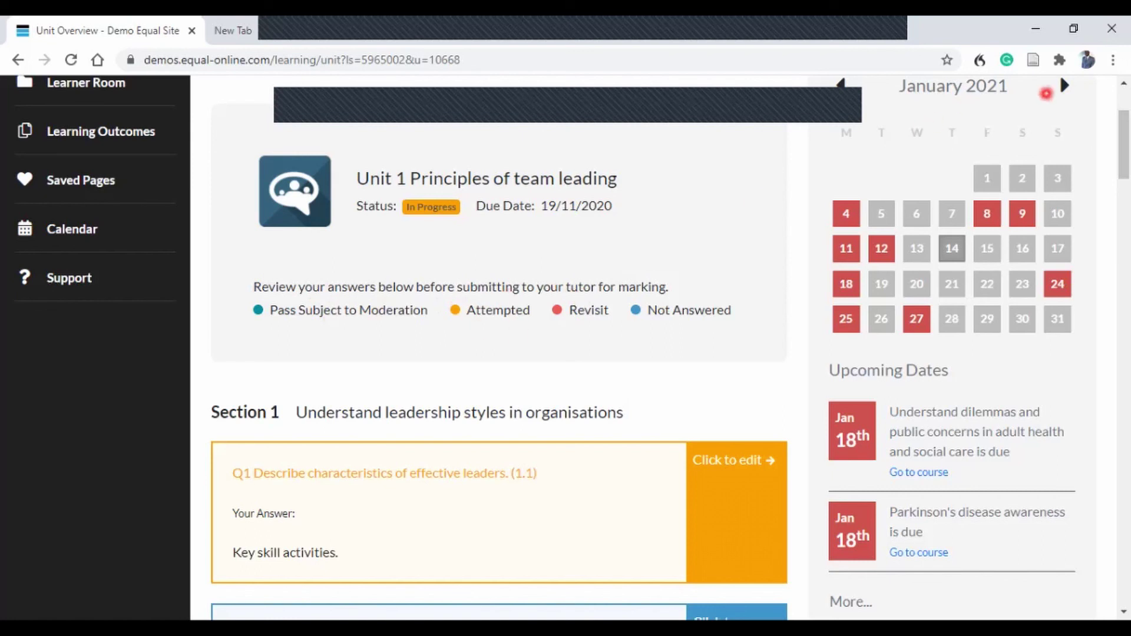
# Examine the account options, including where to sign out, from the Unit 1 overview
pyautogui.scroll(3, 1027, 228)
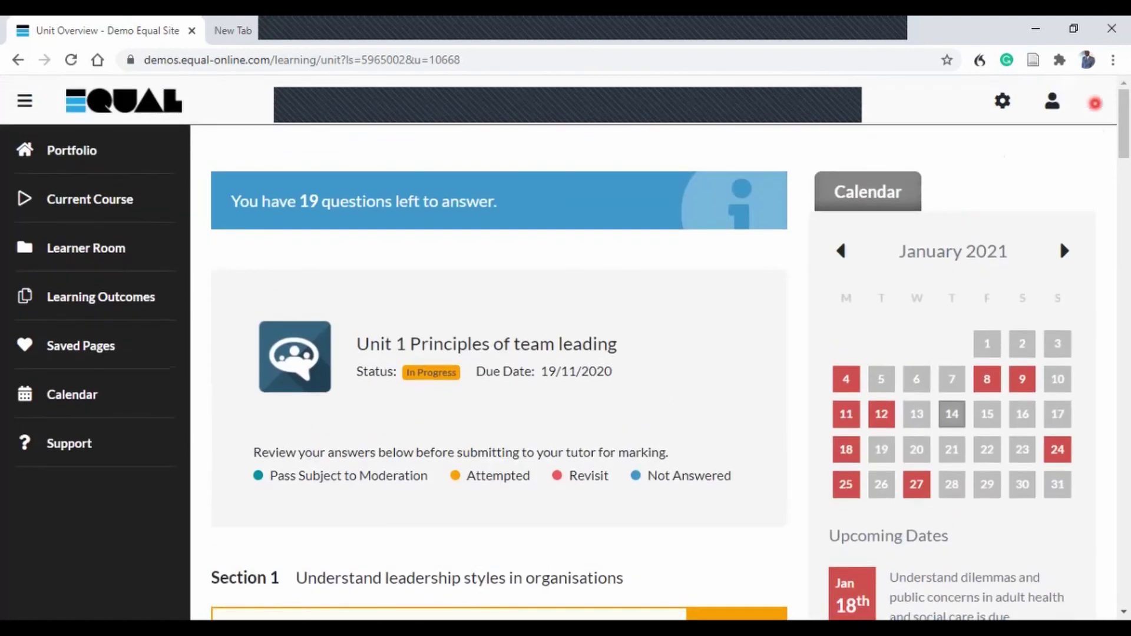
pyautogui.click(1052, 100)
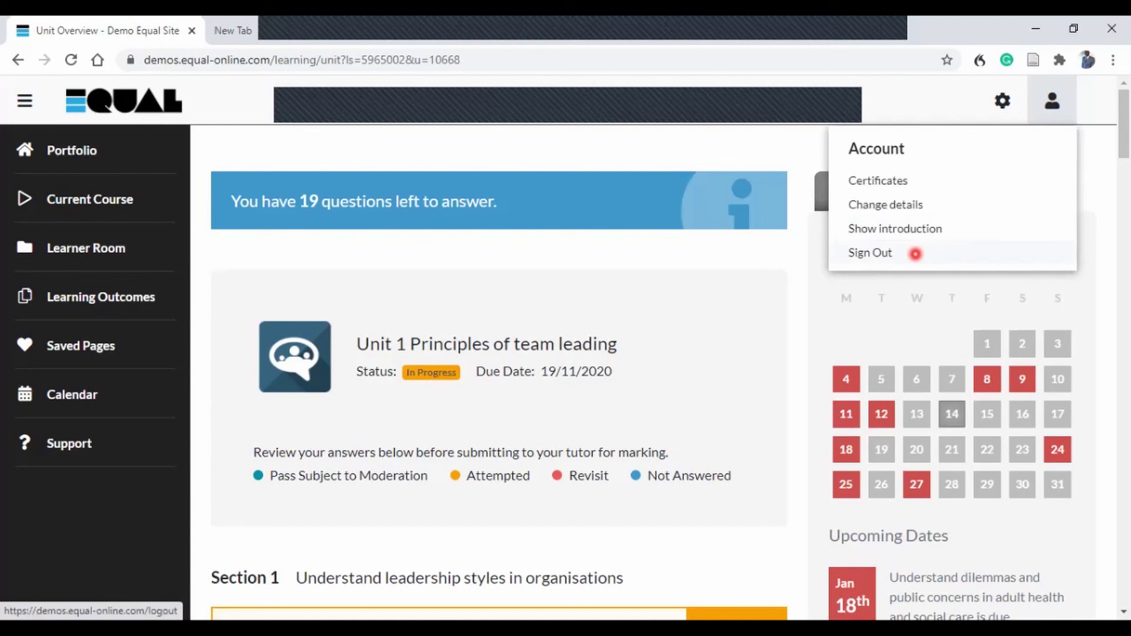
pyautogui.scroll(-3, 684, 316)
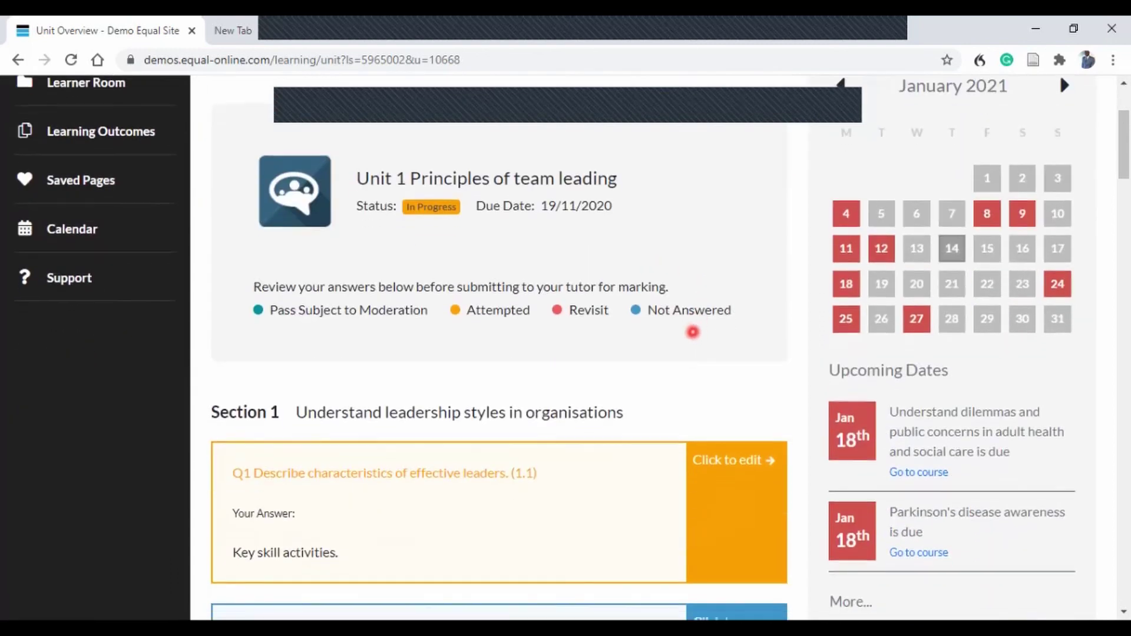
# Reopen the Q1 answer on characteristics of effective leaders for editing from the Unit 1 overview
pyautogui.click(728, 460)
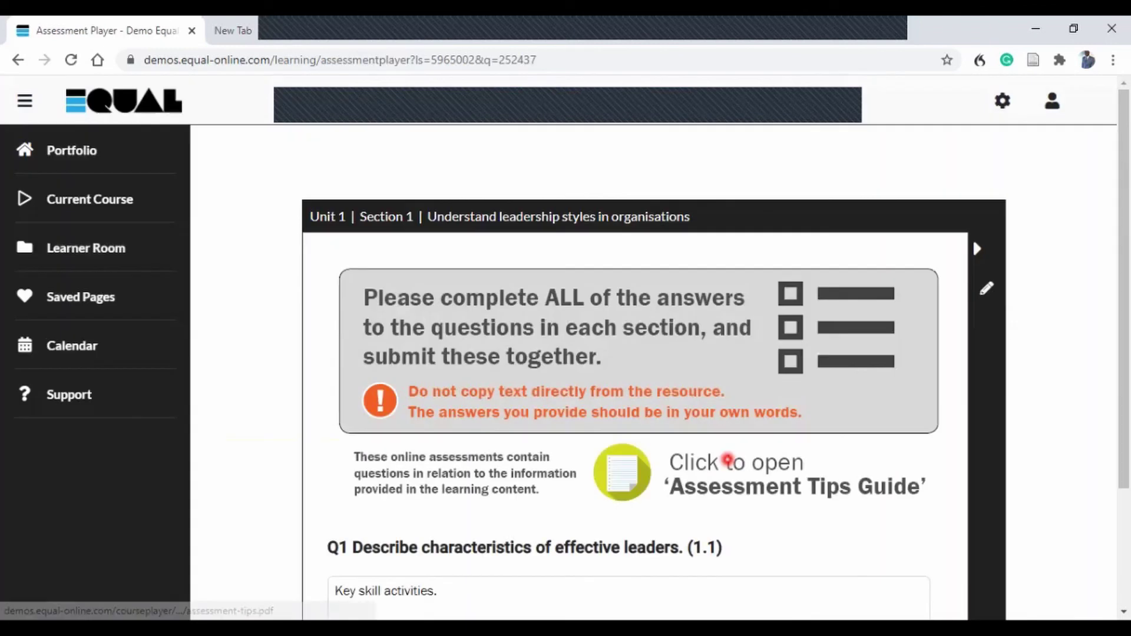
pyautogui.scroll(-3, 532, 460)
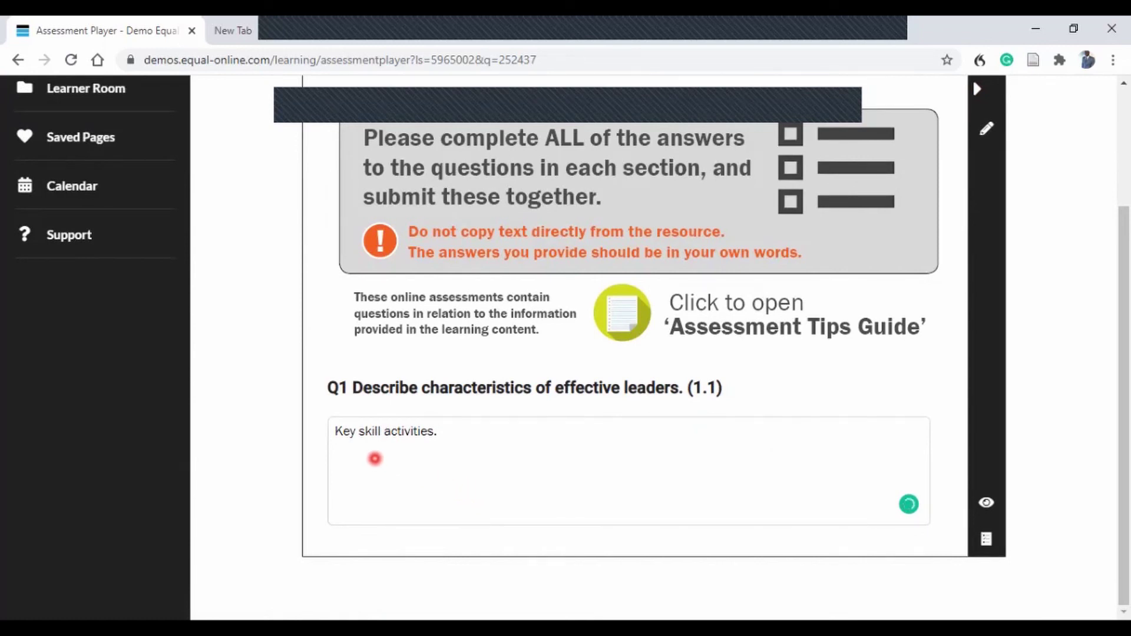
pyautogui.click(459, 434)
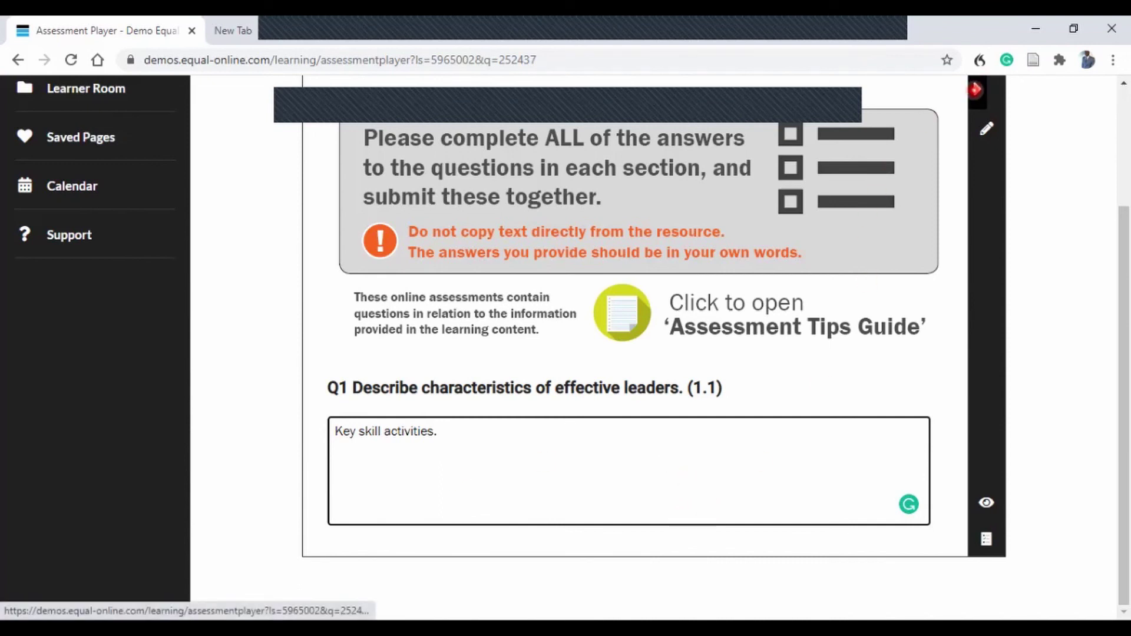
# Go on from Q1 to Q2 on different leadership styles and sign out of the learner account
pyautogui.click(976, 89)
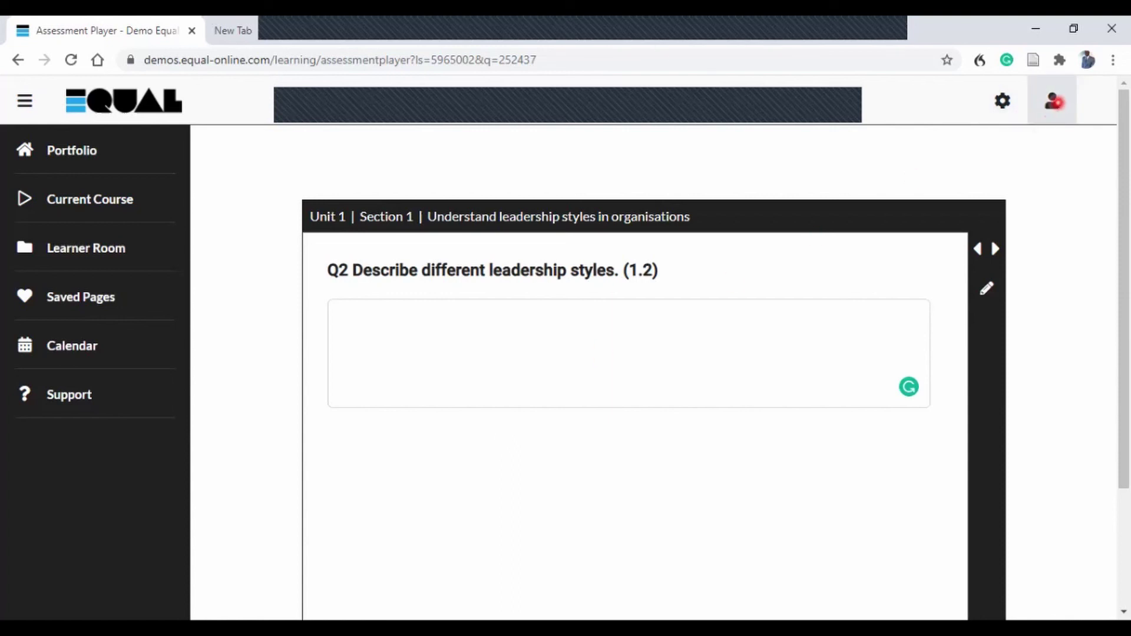
pyautogui.click(1056, 102)
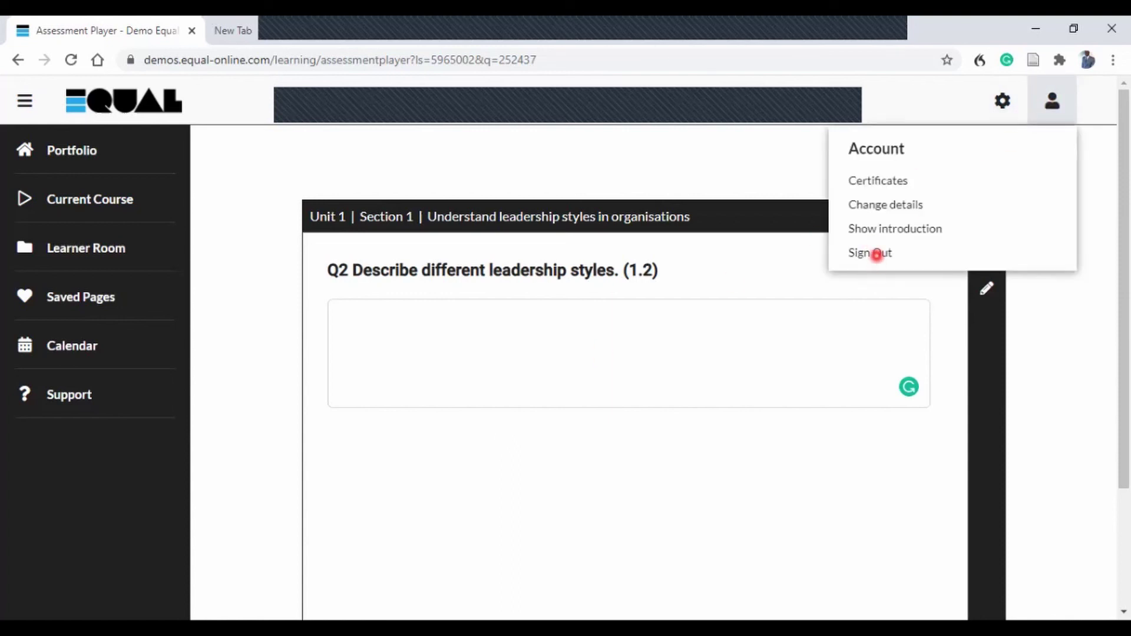
pyautogui.click(873, 251)
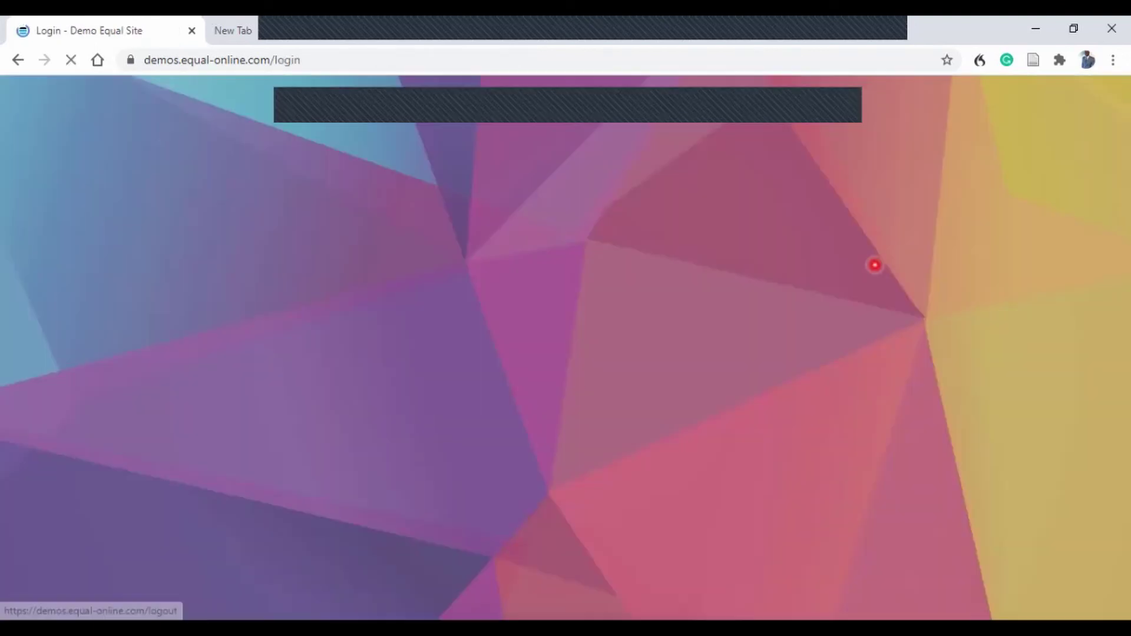